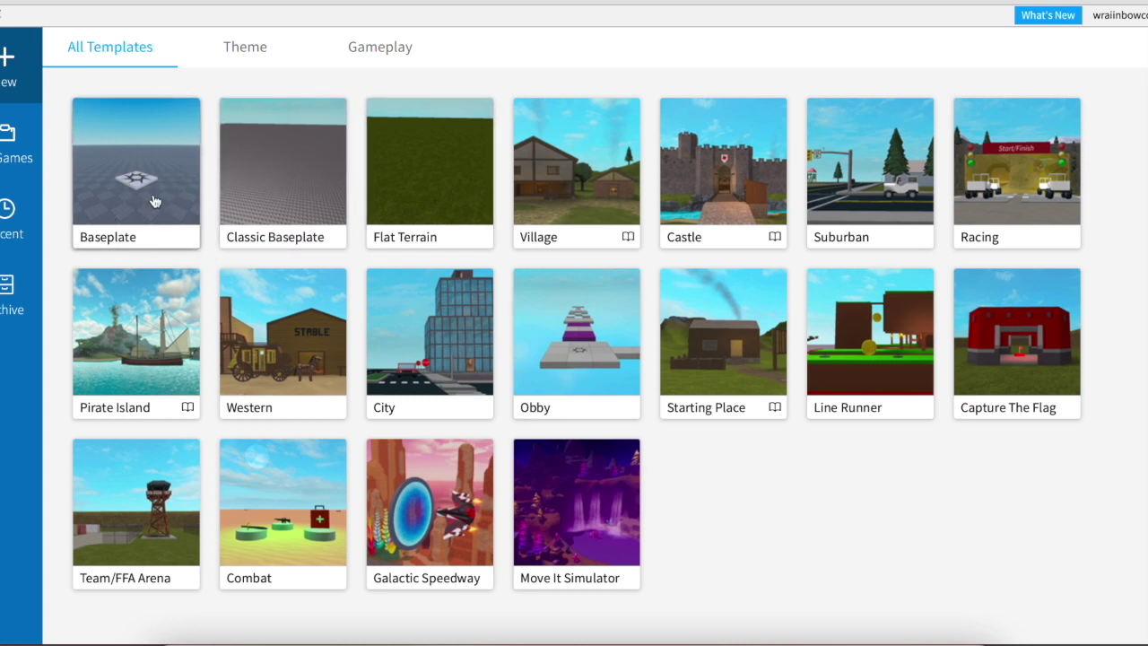
Create a Classic Baseplate place and spawn the player's avatar as R6 with the Load Character plugin
left_click(293, 188)
left_click(366, 16)
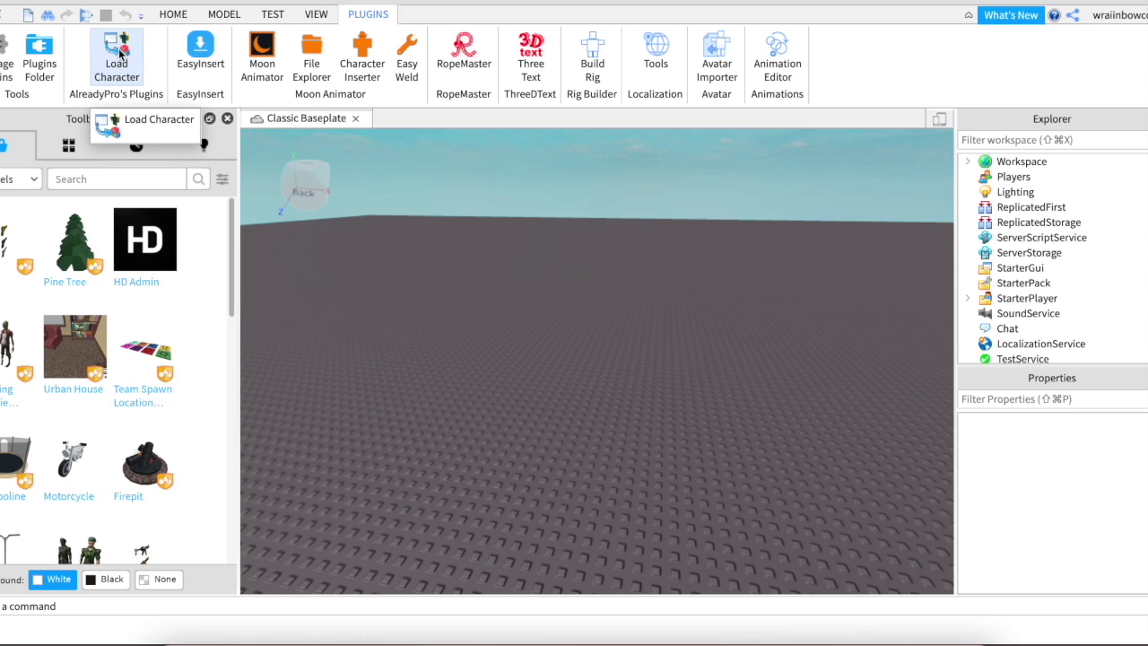
left_click(116, 54)
left_click_drag(452, 428, 390, 431)
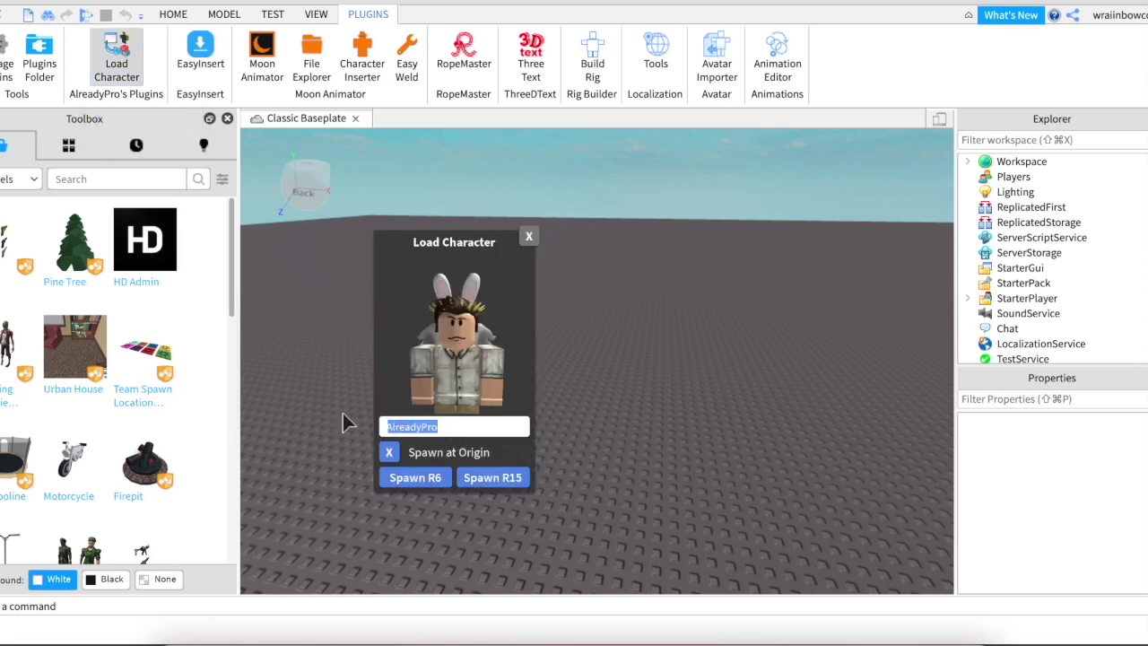
type("wraiinbowcorn")
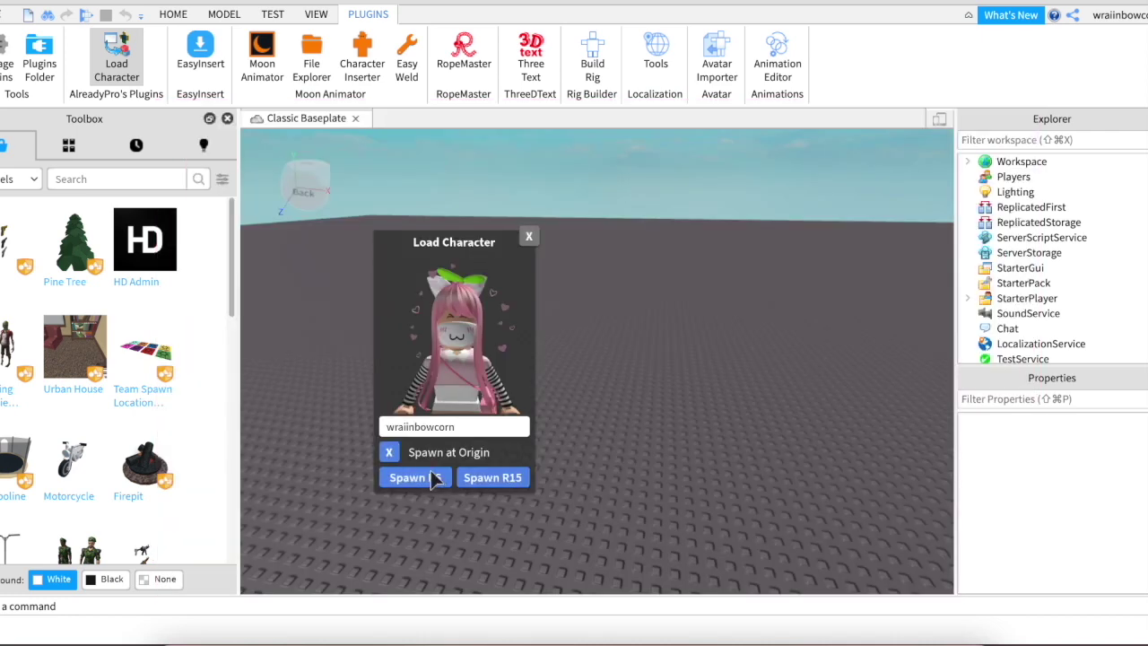
left_click(434, 478)
left_click(529, 237)
Focus on the spawned avatar and search the Toolbox images for "super super happy face"
key("f")
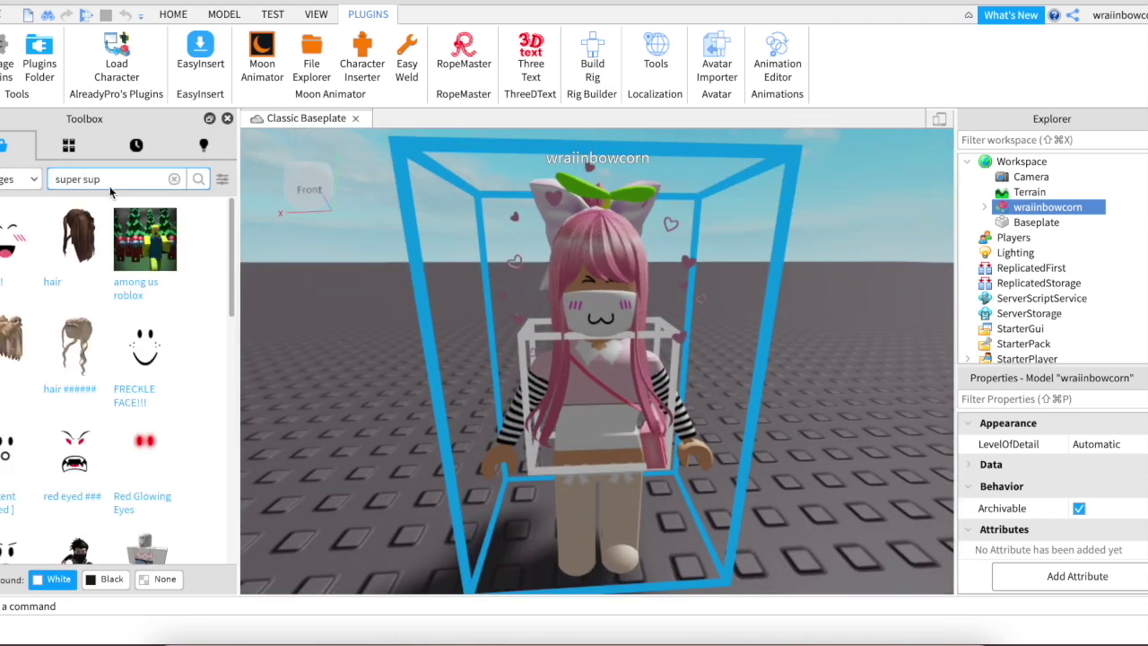
type("ppy face")
key("Return")
Add a super super happy face decal to the avatar's Head and delete the original face
scroll(868, 302, "down", 3)
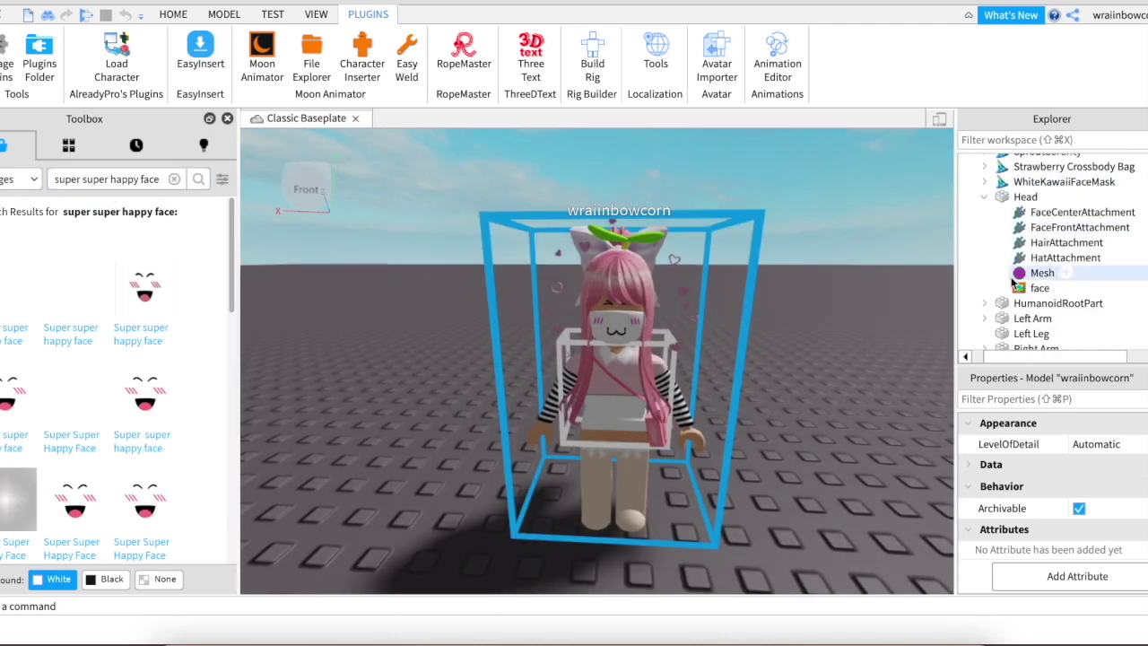
left_click_drag(146, 394, 628, 287)
left_click_drag(1076, 213, 1042, 290)
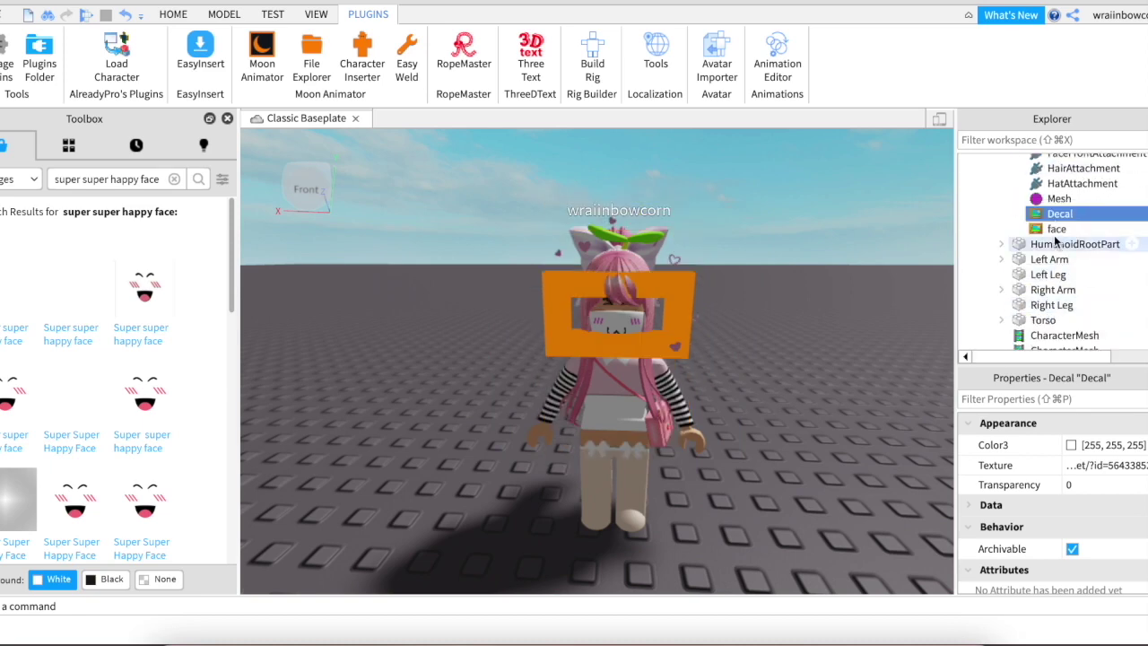
left_click(1054, 230)
key("Delete")
Export the avatar model from the Workspace with Export Selection
scroll(789, 335, "down", 2)
scroll(966, 251, "up", 8)
left_click(985, 207)
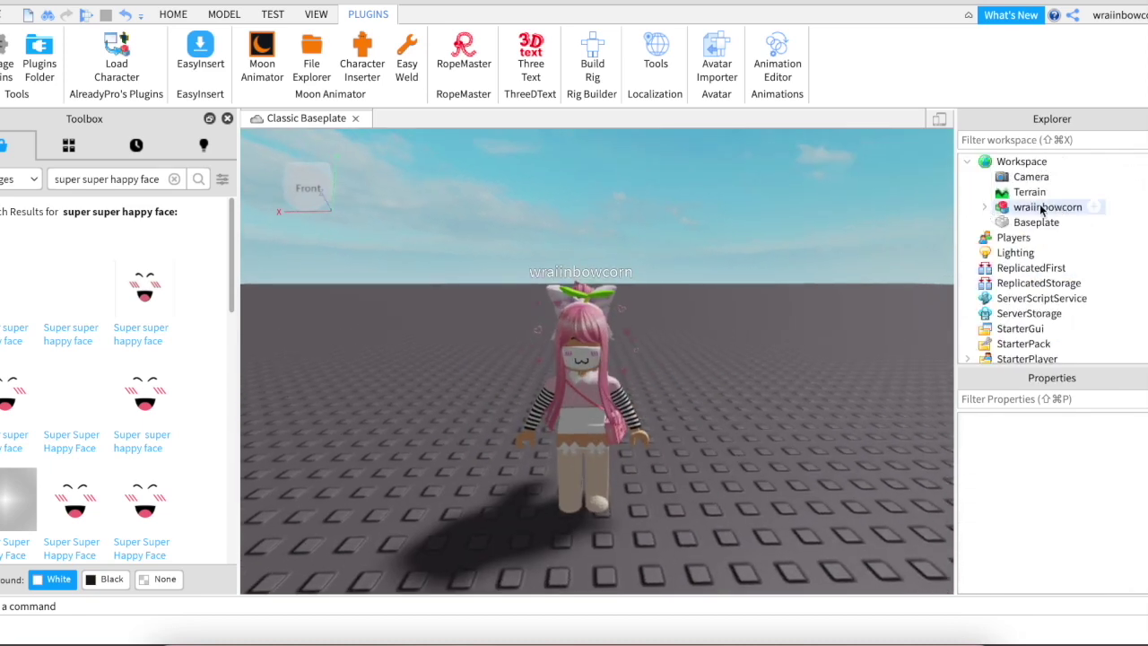
left_click(1041, 209)
right_click(1032, 211)
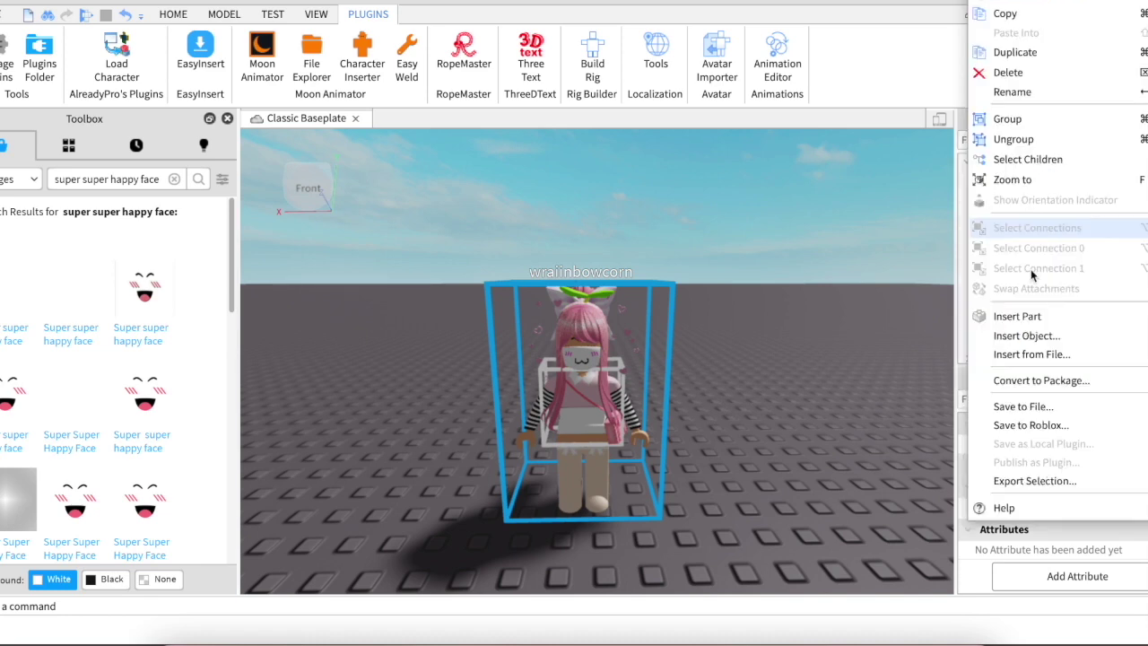
left_click(1034, 478)
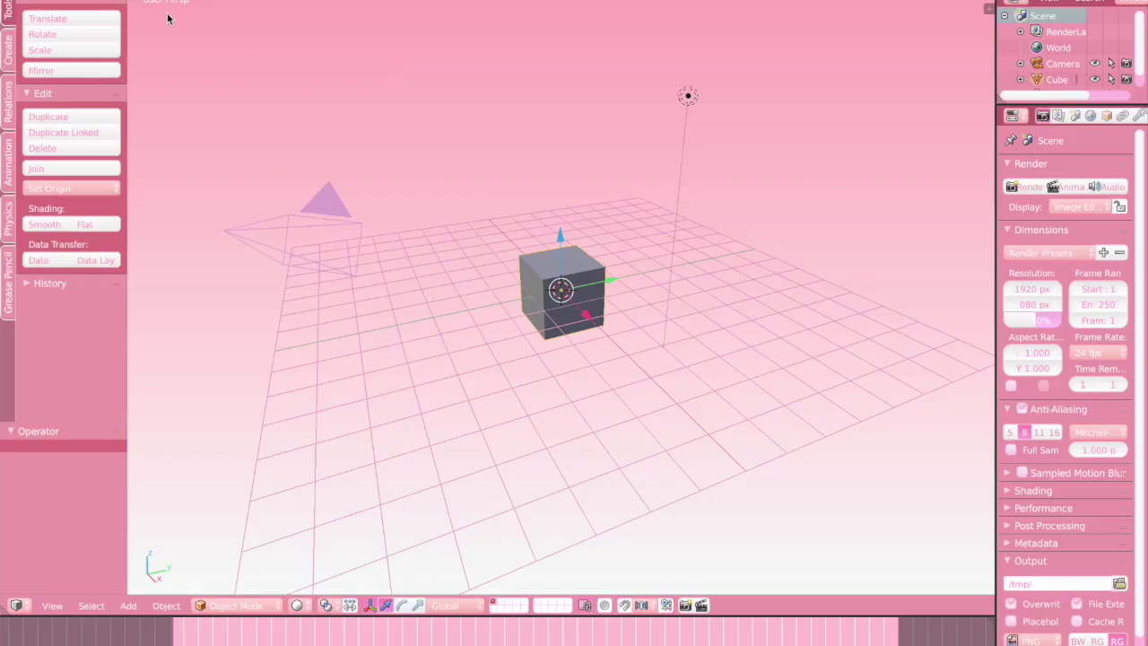
Switch to Blender and open the character rig file
left_click(54, 3)
left_click(60, 10)
left_click(214, 69)
left_click(1080, 14)
Delete the rig's head mesh
key("shift+f")
key("w")
left_click(425, 289)
right_click(385, 232)
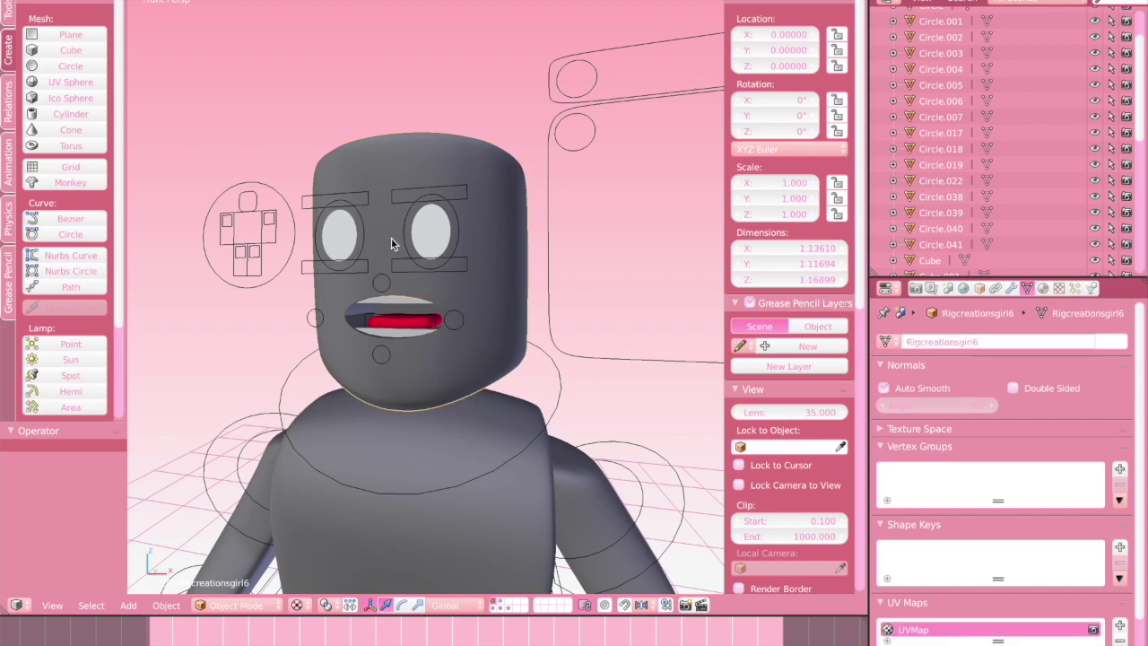
key("x")
left_click(388, 238)
Delete both of the rig's eye meshes
right_click(342, 236)
key("x")
left_click(342, 236)
right_click(436, 232)
key("x")
left_click(437, 235)
Delete the rig's remaining mouth meshes
right_click(415, 303)
key("x")
right_click(373, 332)
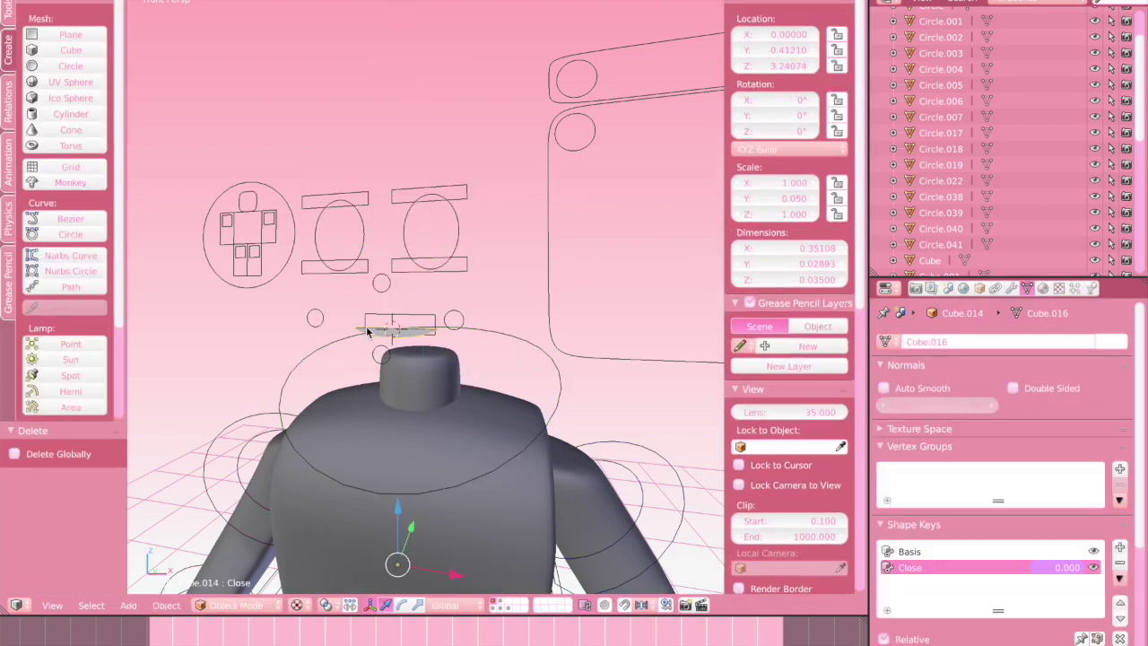
Select the rig's torso and split the 3D view to add a Node Editor area for its material
key("shift+f")
left_click(425, 289)
right_click(427, 260)
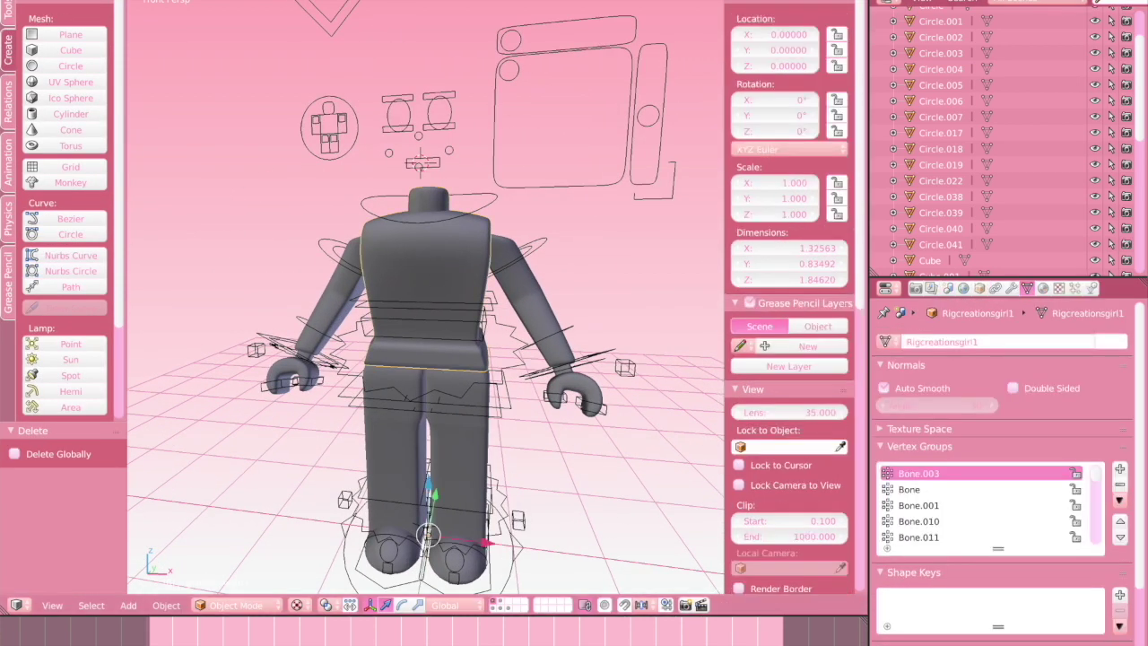
left_click_drag(5, 610, 32, 329)
left_click(18, 319)
left_click(38, 500)
Load the avatar's exported texture image into the Image Texture node of the rig material
scroll(236, 247, "left", 5)
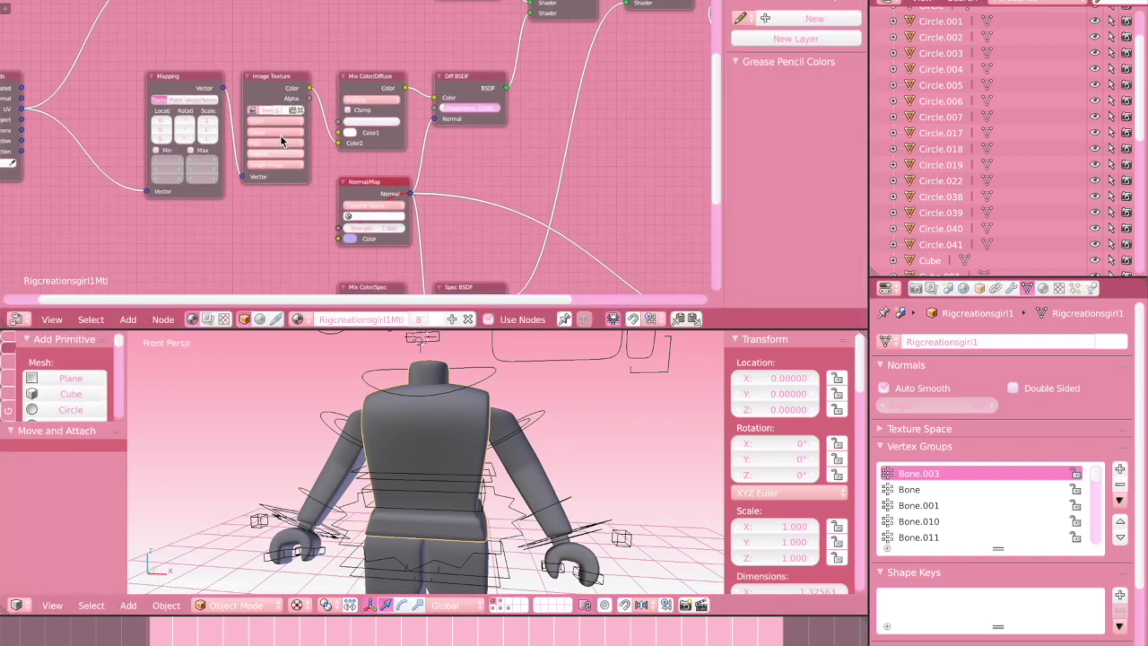
left_click(199, 123)
left_click(47, 153)
left_click(269, 350)
double_click(269, 349)
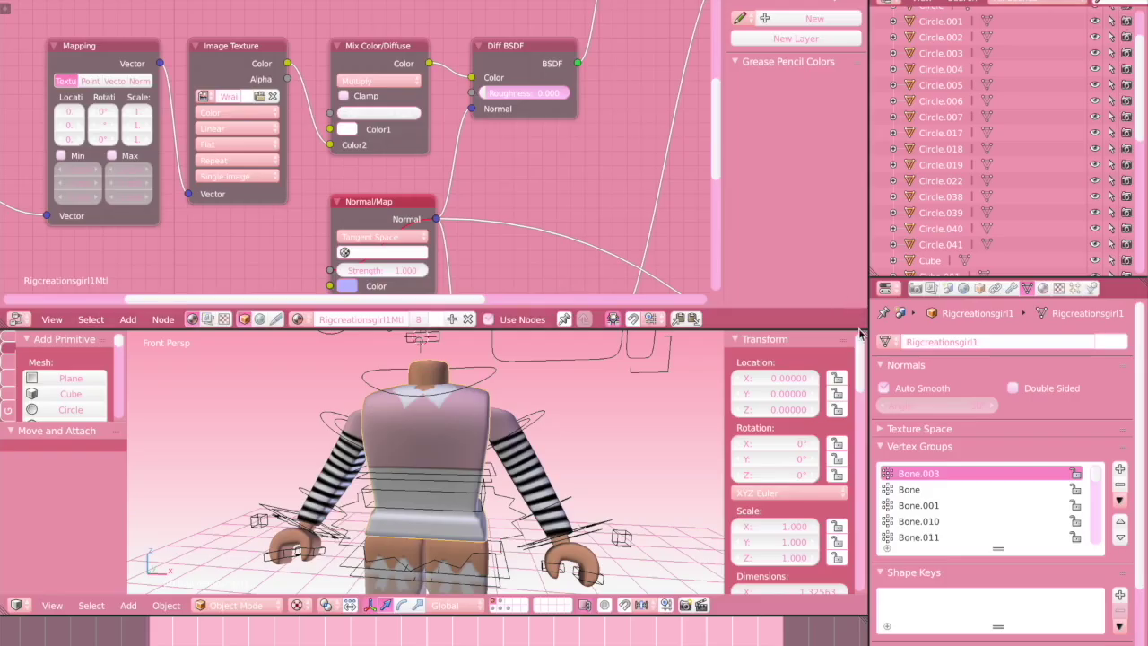
Close the Node Editor area to restore the full 3D view and deselect everything
left_click_drag(863, 335, 848, 274)
right_click(449, 439)
key("a")
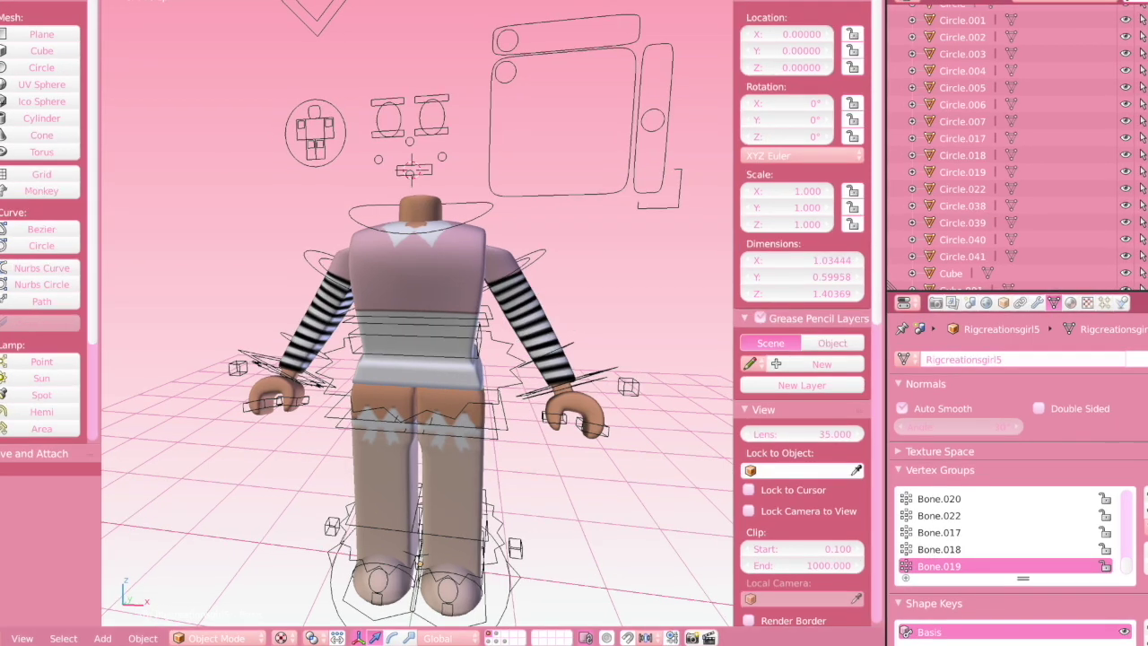
Import wraiinbow.obj as a Wavefront OBJ into the rig scene
left_click(59, 2)
mouse_move(75, 278)
left_click(270, 395)
double_click(251, 299)
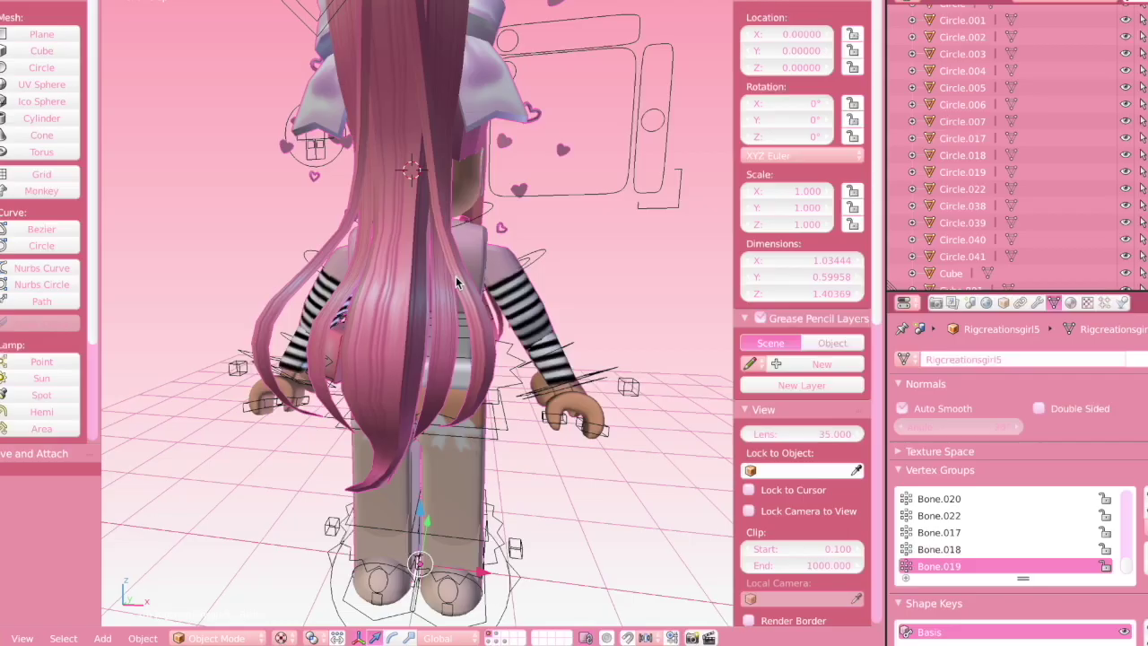
Delete the unneeded meshes of the imported avatar, including the body that duplicates the rig
key("shift+f")
key("s")
left_click(417, 305)
right_click(421, 310)
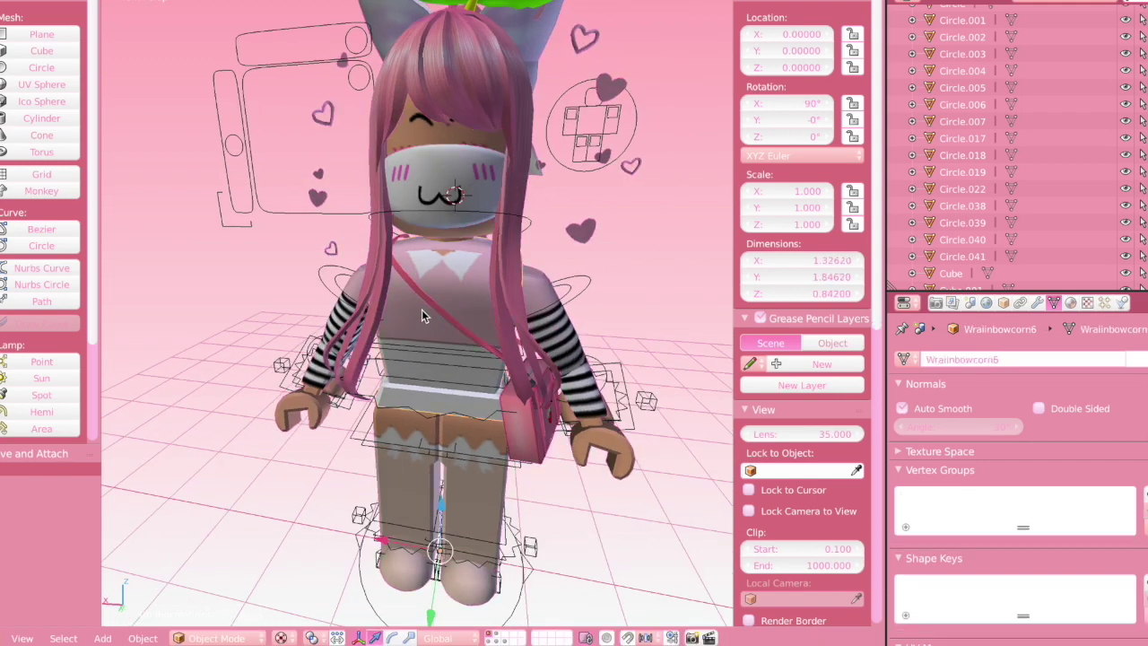
key("x")
left_click(421, 309)
right_click(399, 483)
key("shift+f")
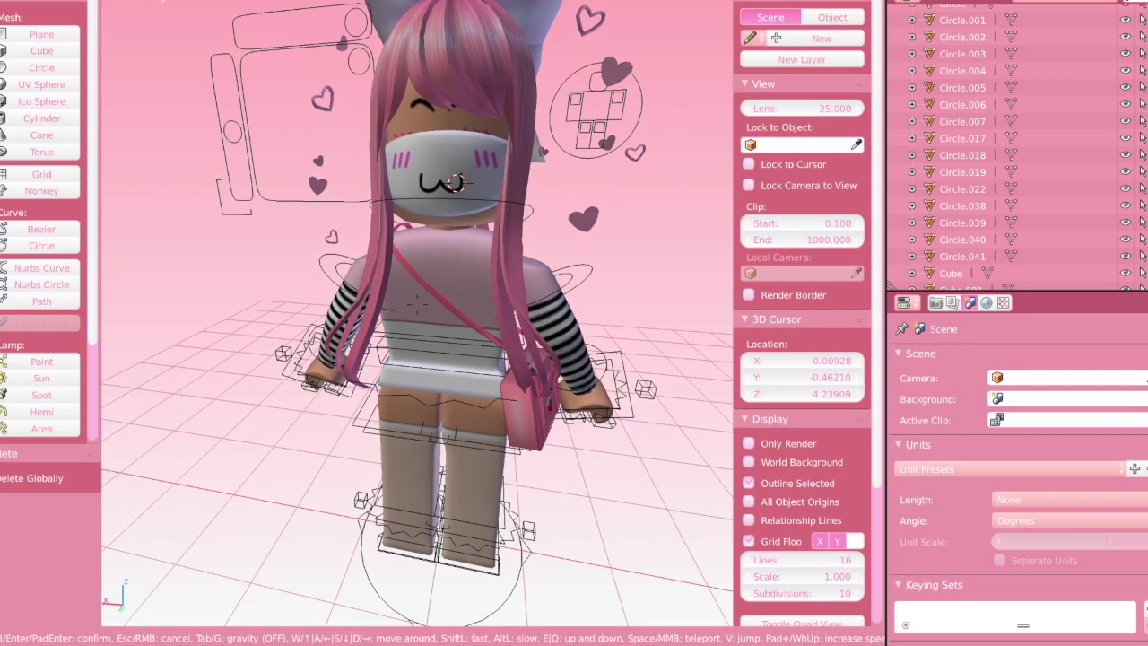
left_click(417, 305)
right_click(524, 376)
key("x")
left_click(523, 377)
Join the imported head, hair and hat meshes into one object and set its origin to the geometry
right_click(381, 304)
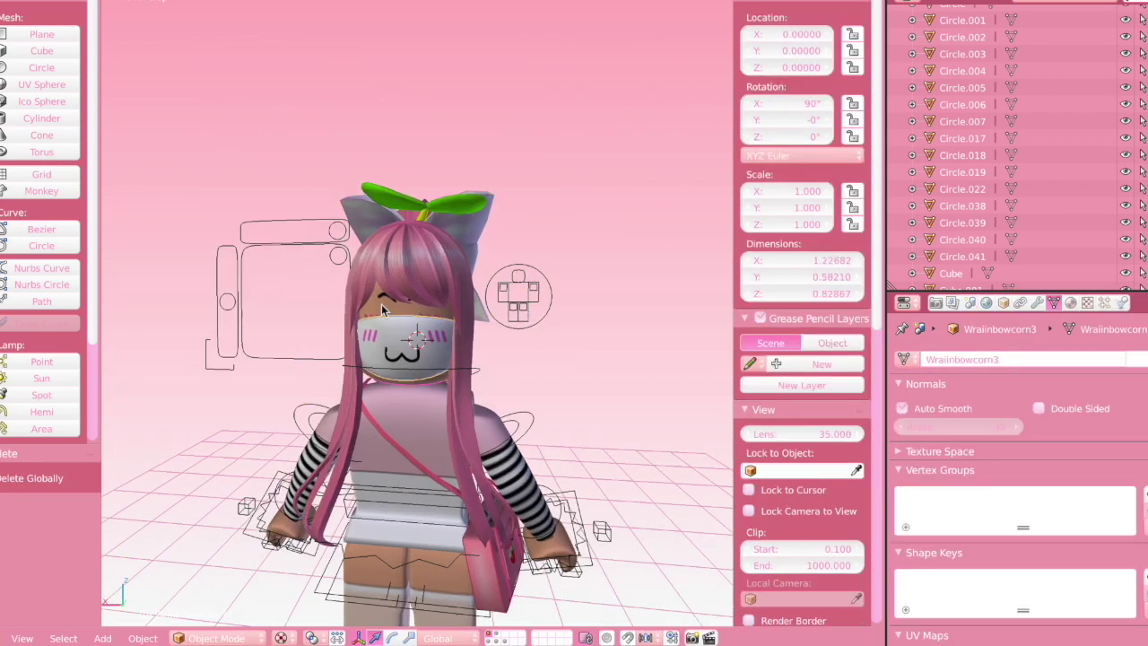
right_click(401, 191)
right_click(388, 266)
scroll(29, 180, "up", 1, "ctrl")
left_click(31, 197)
left_click(45, 243)
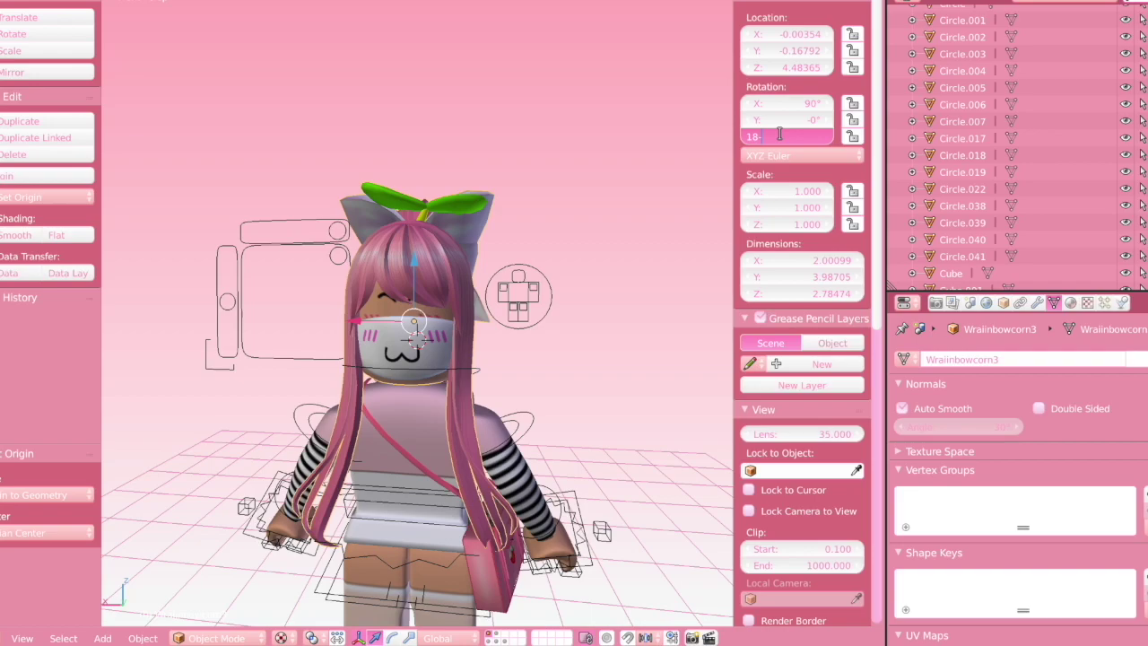
Set the joined head object's Z rotation to 180° and move it about 0.324 along Y onto the rig
key("Return")
key("shift+f")
key("a")
key("w")
left_click(418, 310)
left_click_drag(442, 297, 482, 295)
Set the strawberry bag's origin to its geometry and turn the bag around the Z axis
key("shift+f")
key("a")
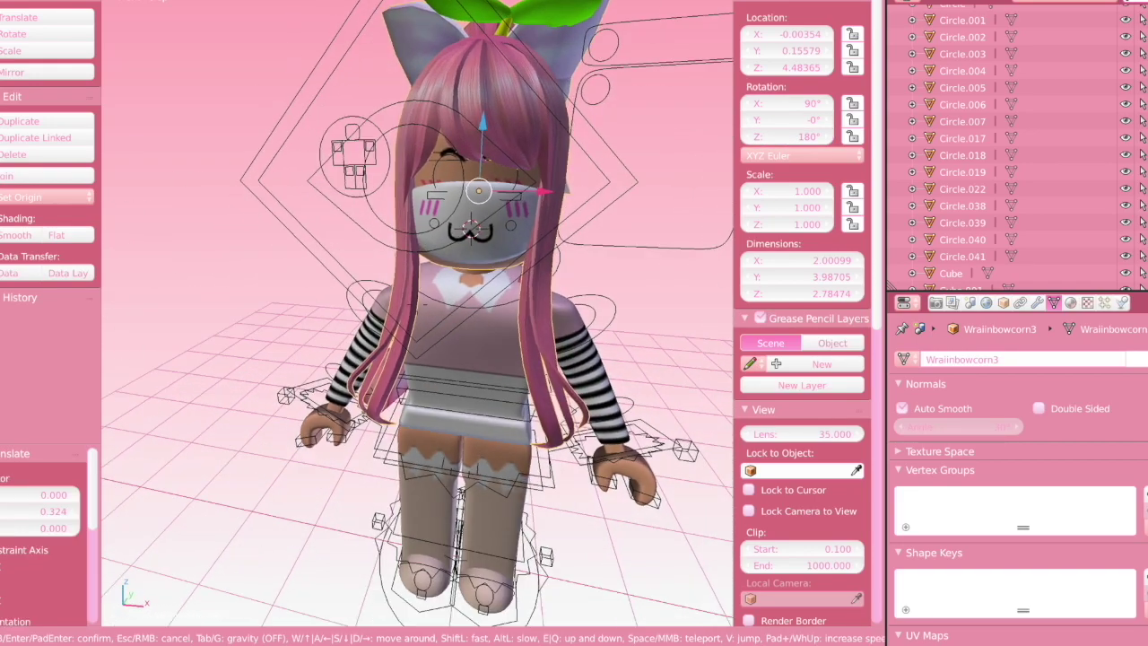
key("w")
key("s")
key("a")
key("w")
left_click(418, 310)
right_click(704, 371)
left_click(30, 197)
left_click(72, 222)
left_click(784, 137)
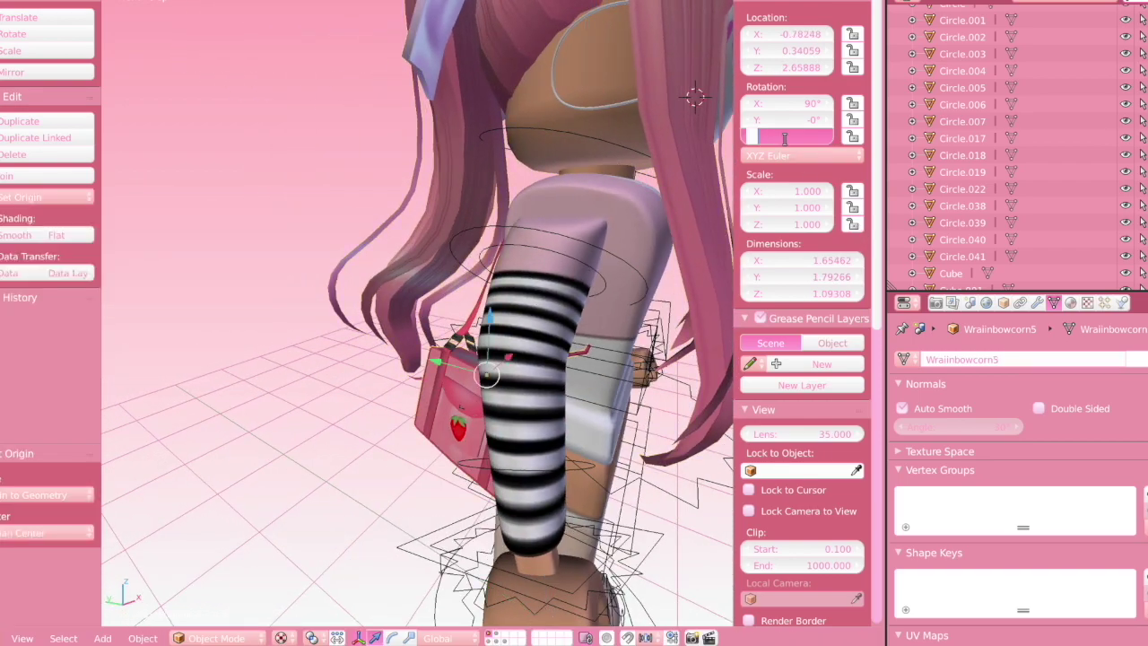
key("Return")
Move the strawberry bag into place at the rig's hip, with its strap across the torso
left_click_drag(451, 366, 545, 396)
key("shift+f")
key("s")
key("d")
left_click(417, 307)
left_click_drag(481, 369, 616, 387)
left_click_drag(567, 331, 555, 361)
left_click_drag(572, 330, 571, 338)
key("shift+f")
key("d")
key("w")
key("s")
left_click(417, 304)
left_click_drag(479, 377, 482, 378)
Import the scenery file model.obj from the Desktop as a Wavefront OBJ
key("shift+f")
key("a")
key("s")
key("w")
left_click(417, 306)
right_click(417, 310)
left_click(45, 2)
mouse_move(55, 297)
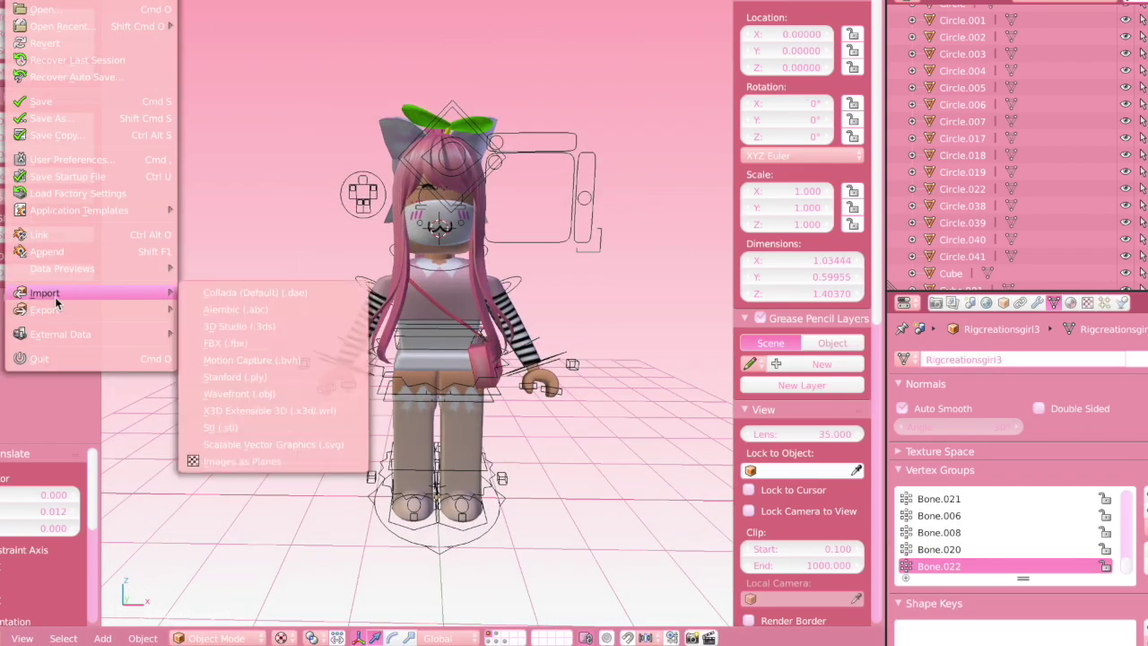
left_click(255, 392)
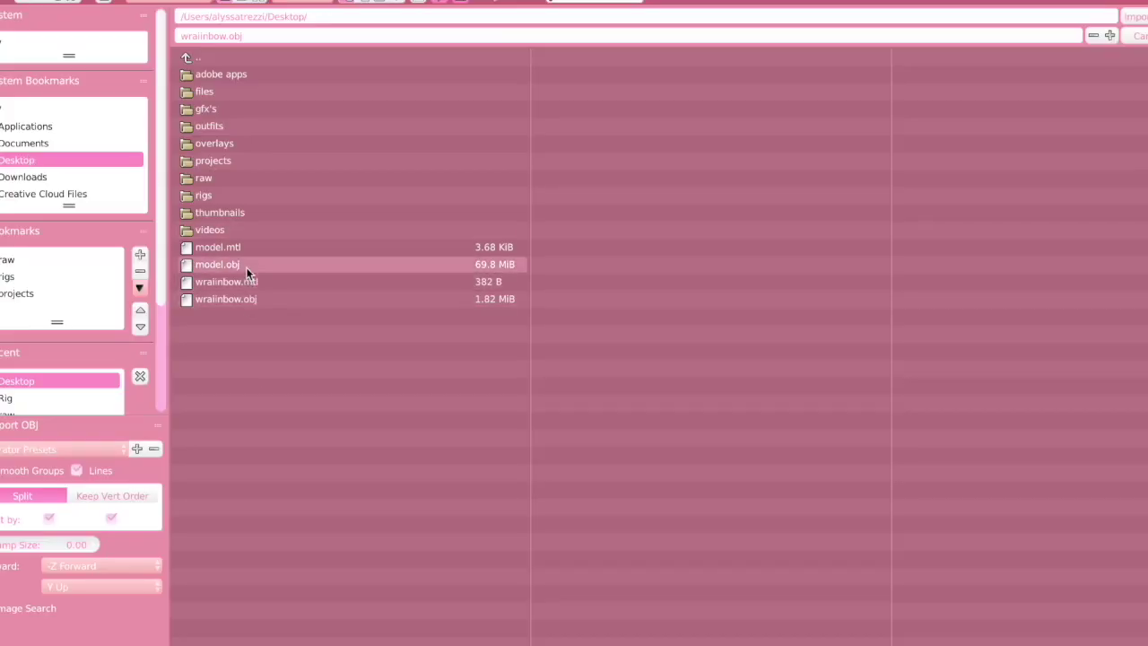
double_click(249, 266)
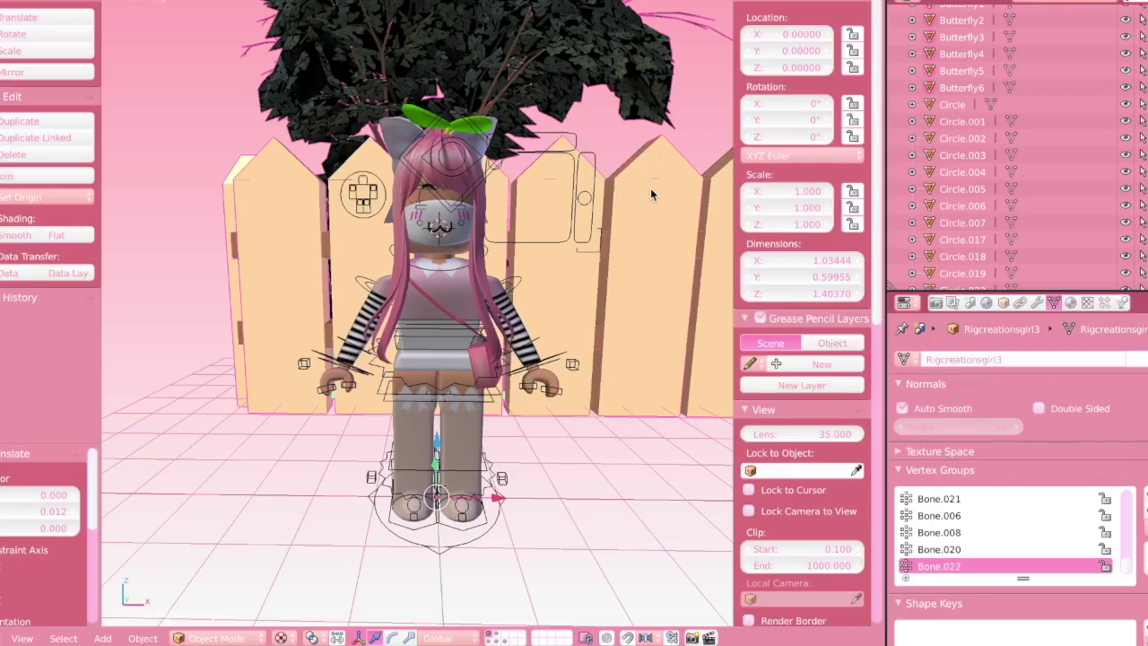
Rotate the rig's arm on the bag side as the first pose adjustment
key("shift+f")
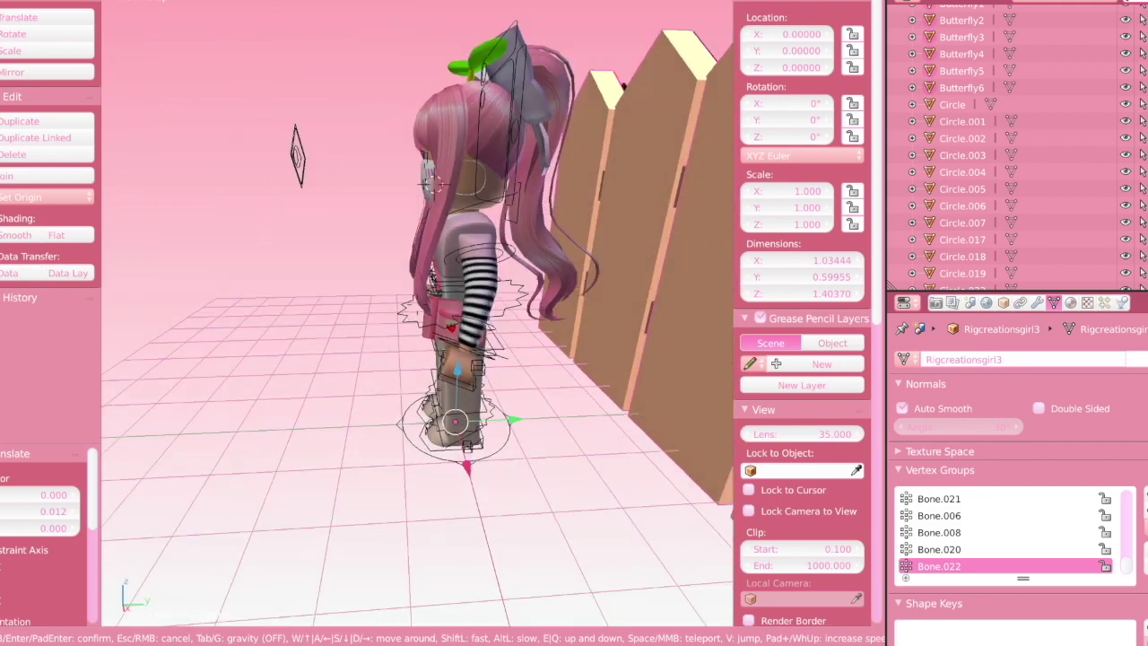
key("w")
left_click(417, 310)
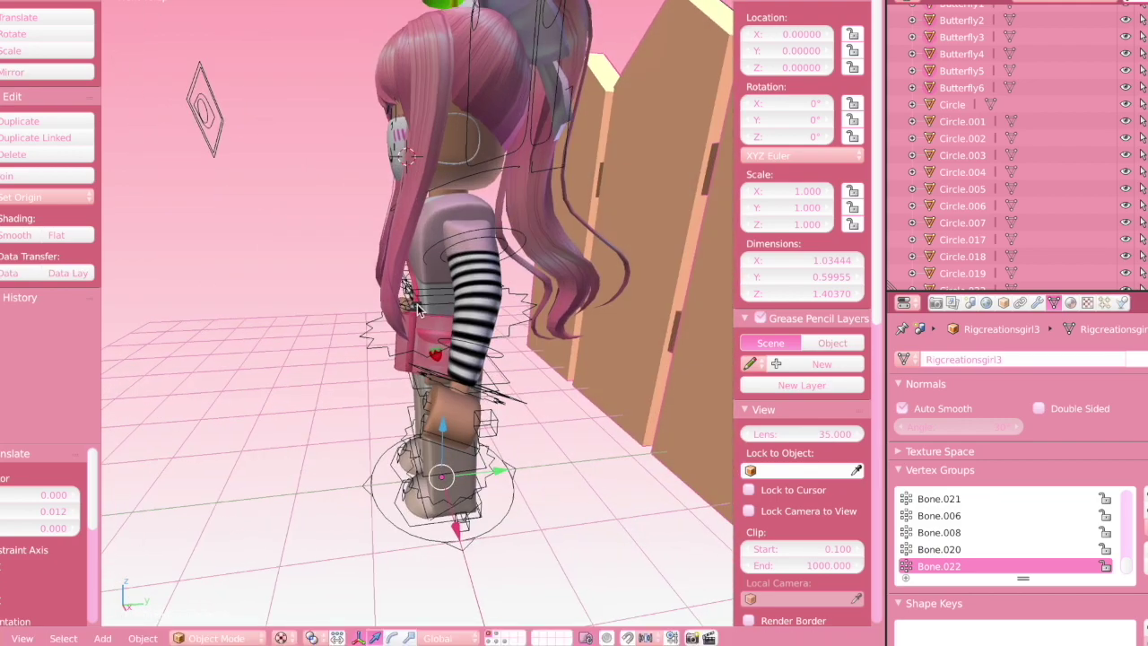
right_click(499, 351)
key("r")
left_click(547, 247)
Rotate and move the bag-side arm controls to bend the forearm in front of the body
right_click(412, 341)
right_click(411, 341)
left_click_drag(421, 361, 520, 296)
left_click(325, 638)
left_click_drag(489, 339, 244, 343)
Rotate the bag-side arm and hand bones to raise the hand beside the head
key("shift+f")
left_click(417, 310)
right_click(515, 334)
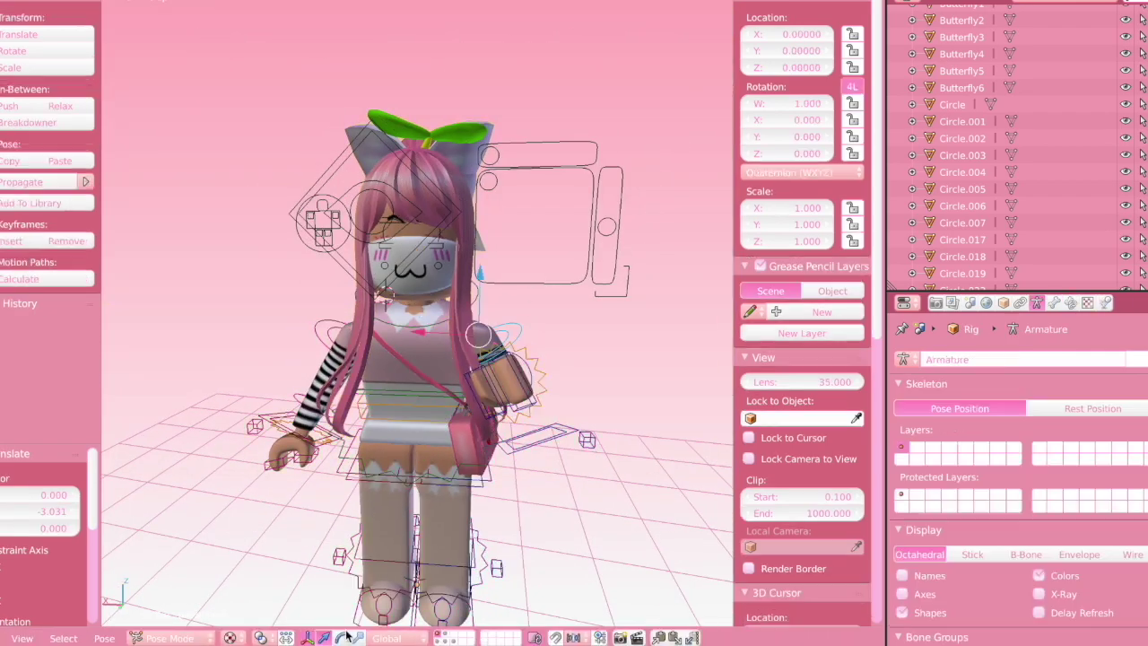
left_click(346, 637)
left_click_drag(489, 340, 529, 269)
right_click(520, 265)
left_click_drag(556, 305, 570, 269)
left_click_drag(489, 336, 538, 242)
right_click(538, 256)
Rotate the hand of the opposite arm freely to rest across the character's stomach
key("shift+f")
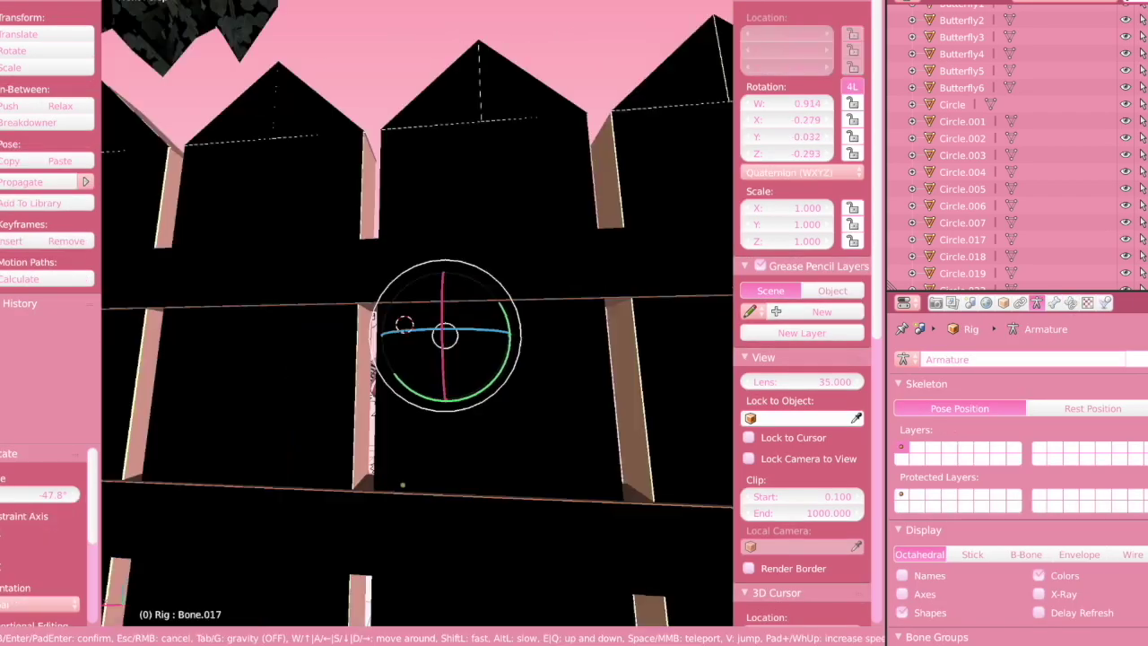
key("Escape")
key("r")
key("r")
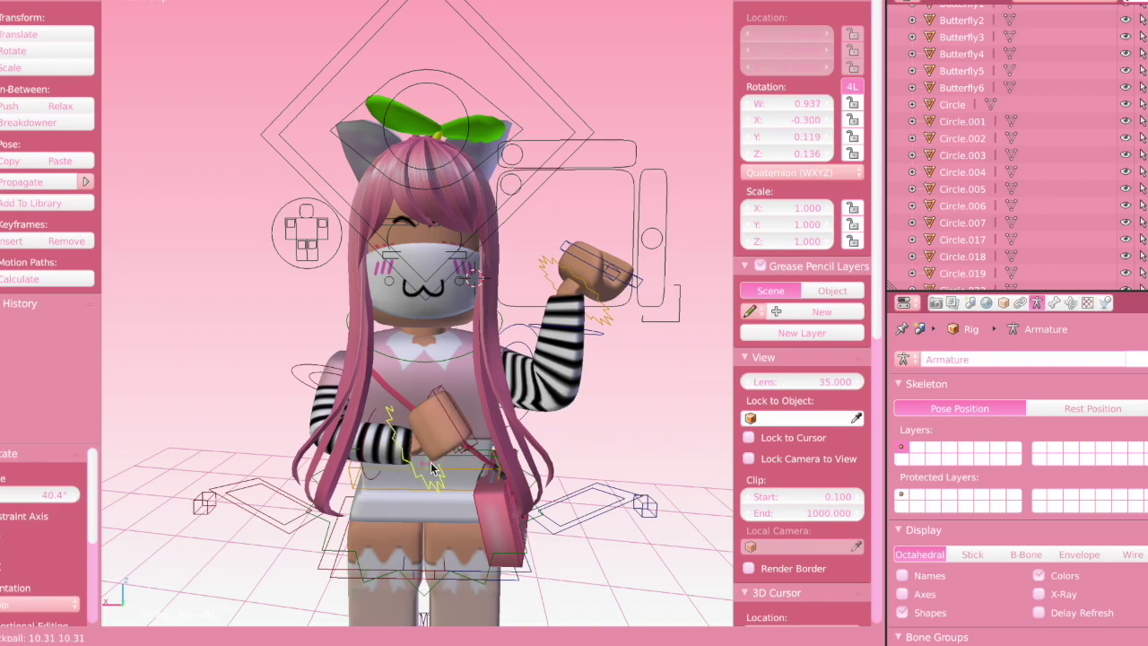
key("Return")
key("shift+f")
key("Return")
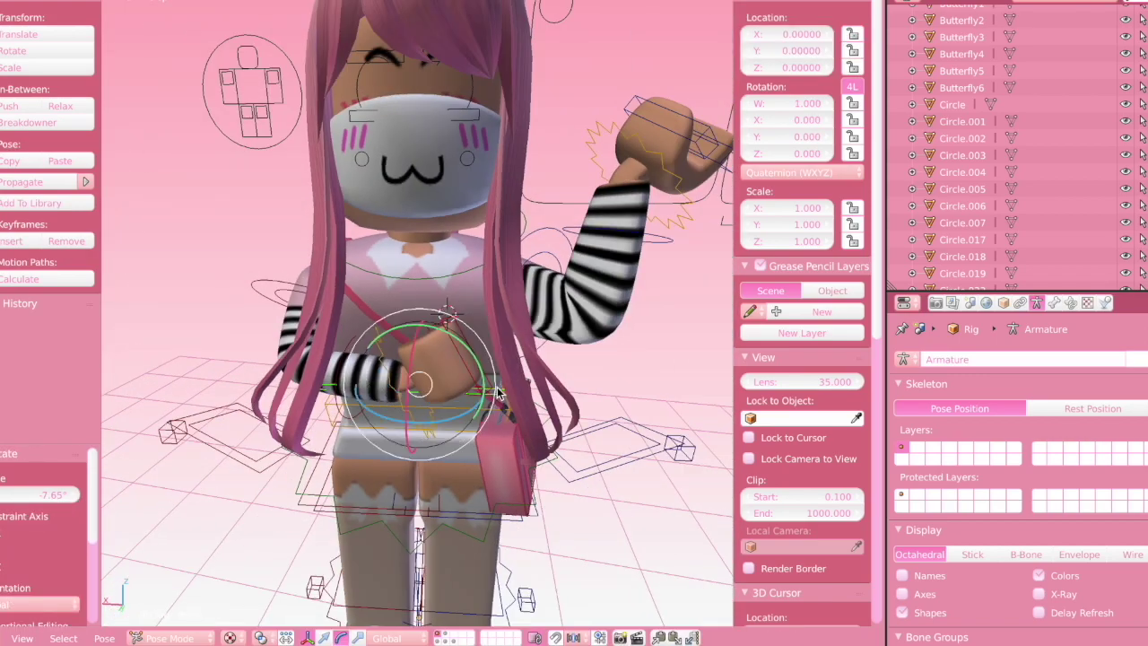
Rotate the upper arm bone of the arm held across the stomach slightly
scroll(462, 338, "down", 5)
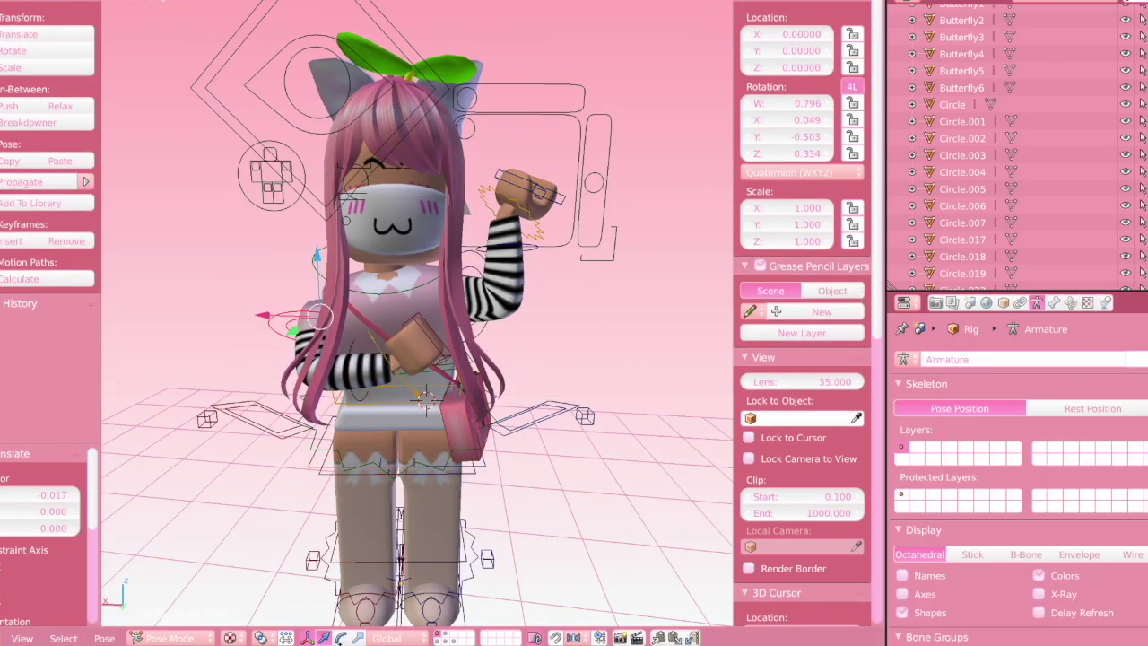
left_click(341, 638)
left_click_drag(375, 305, 381, 316)
Rotate the hand resting on the stomach by about 58.7°
right_click(414, 363)
key("shift+f")
key("w")
left_click(417, 308)
right_click(430, 309)
left_click_drag(480, 337, 487, 293)
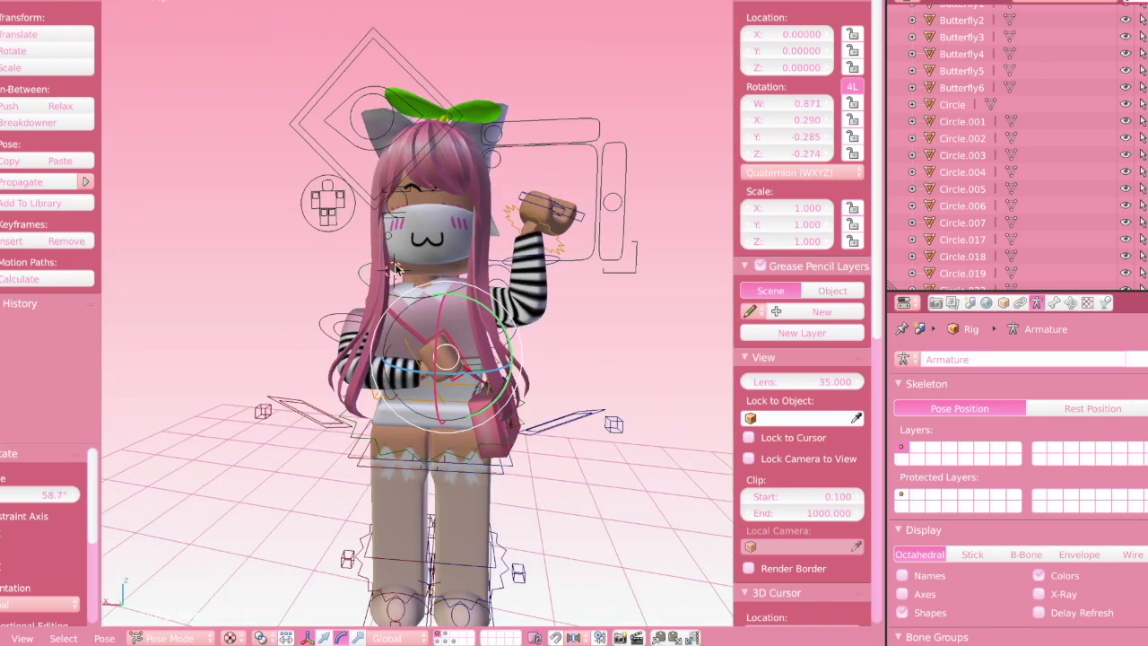
Rotate the leg bone on the side of the stomach-resting arm by about -5.05°
key("ctrl+Tab")
left_click_drag(397, 218, 348, 231)
left_click(375, 638)
key("shift+f")
key("w")
left_click(417, 308)
right_click(388, 483)
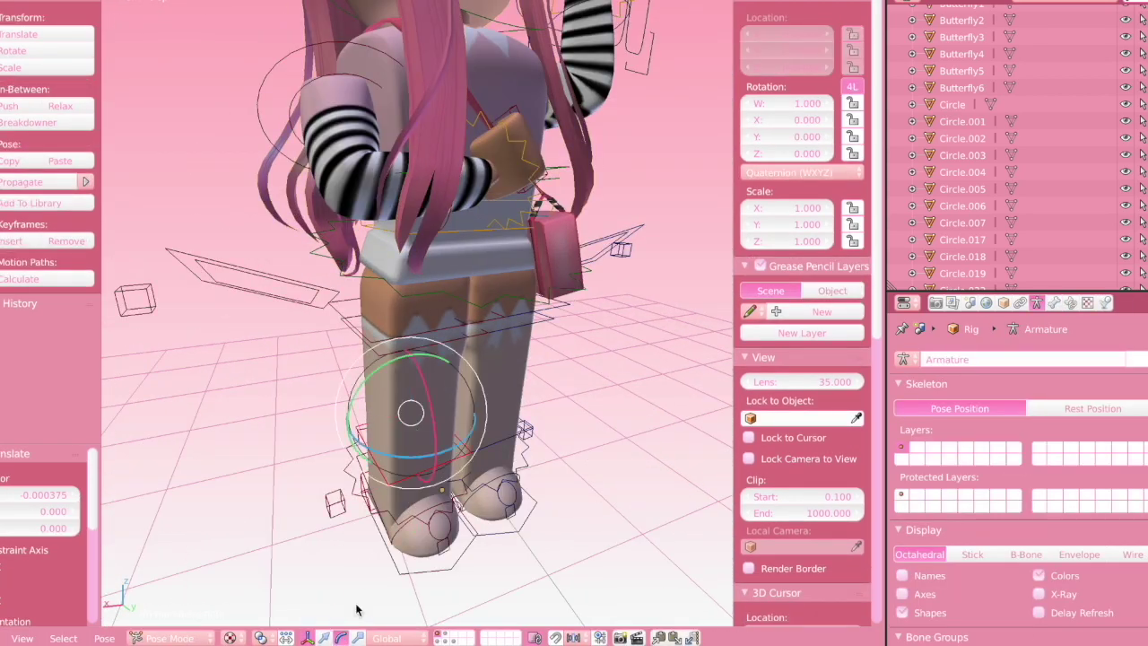
key("r")
key("Return")
Delete the unwanted butterfly and picnic basket parts above the blanket in the imported scenery
key("shift+f")
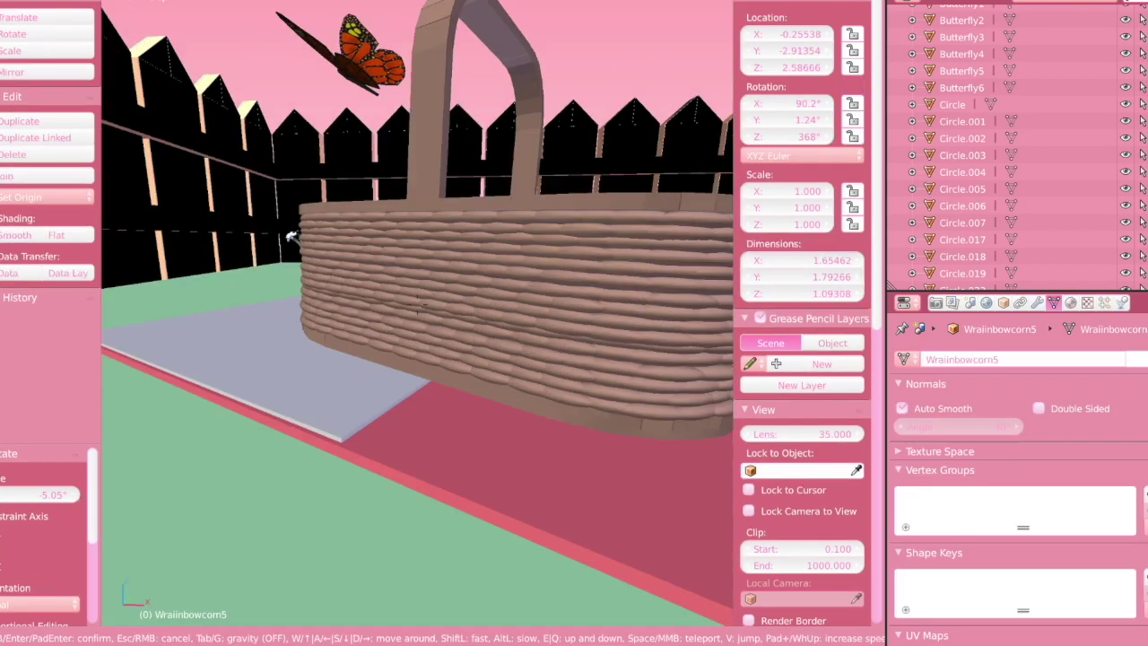
key("s")
left_click(417, 310)
key("b")
left_click_drag(418, 283, 512, 293)
right_click(461, 228, "shift")
key("x")
Move the character in front of the bushes and scale it up by about 1.09
key("shift+f")
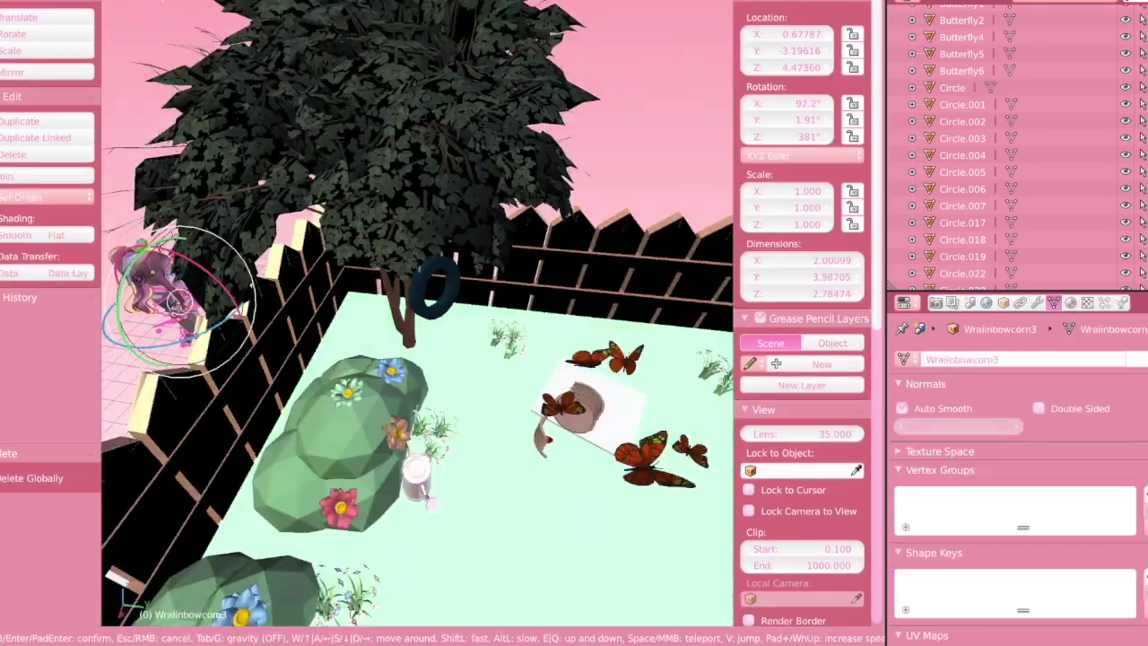
key("Escape")
key("g")
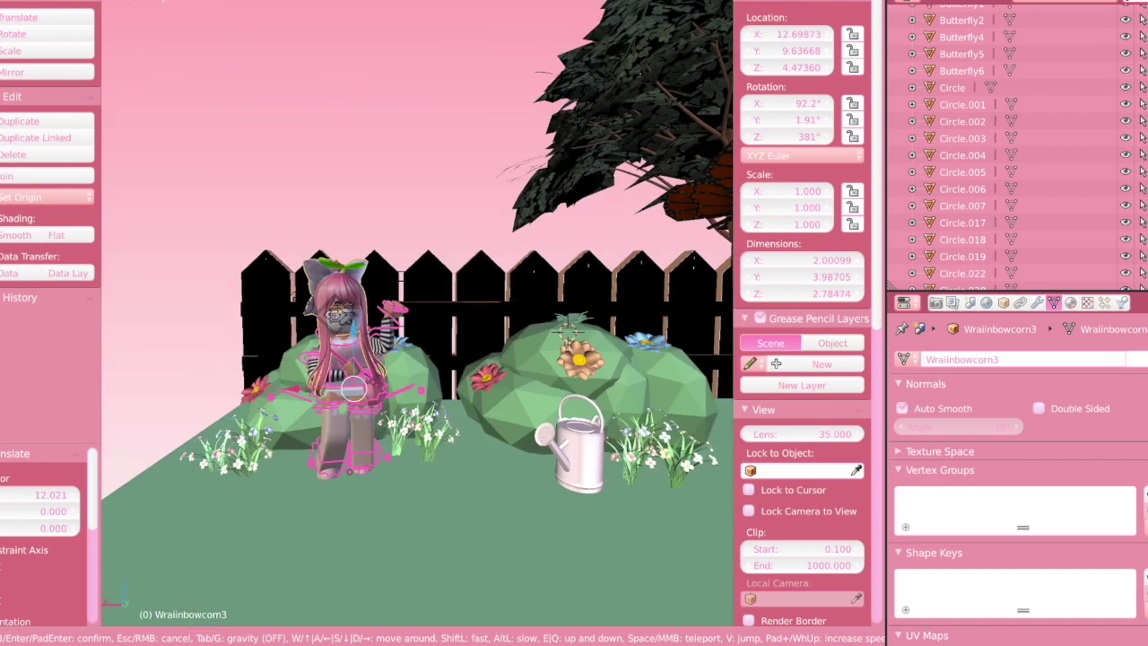
key("s")
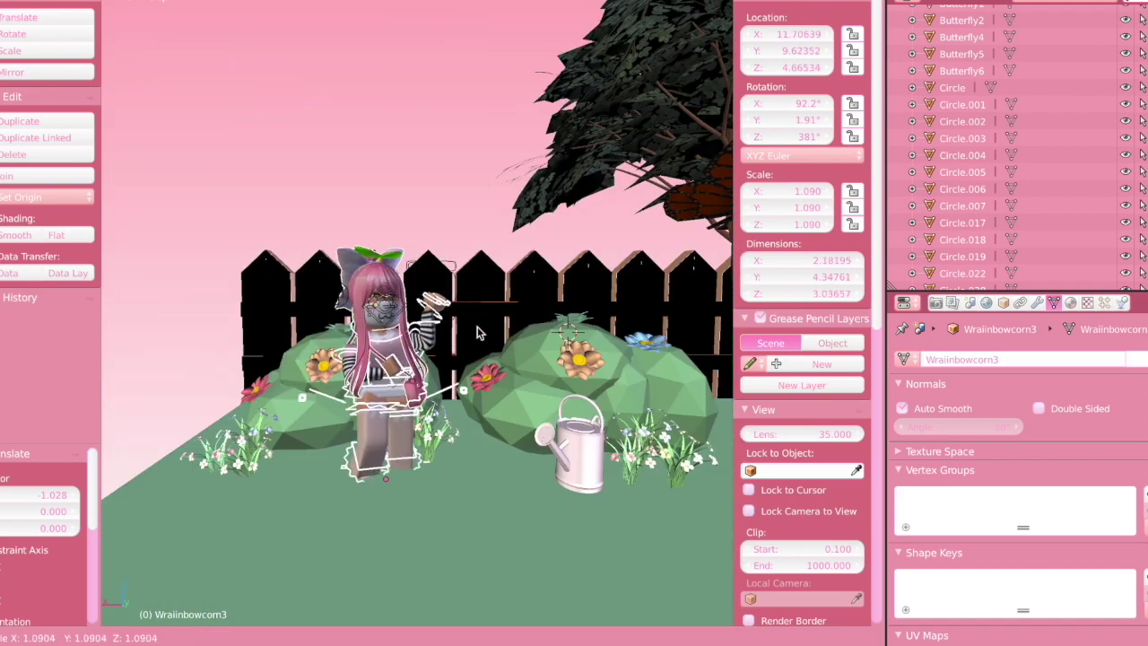
left_click(475, 331)
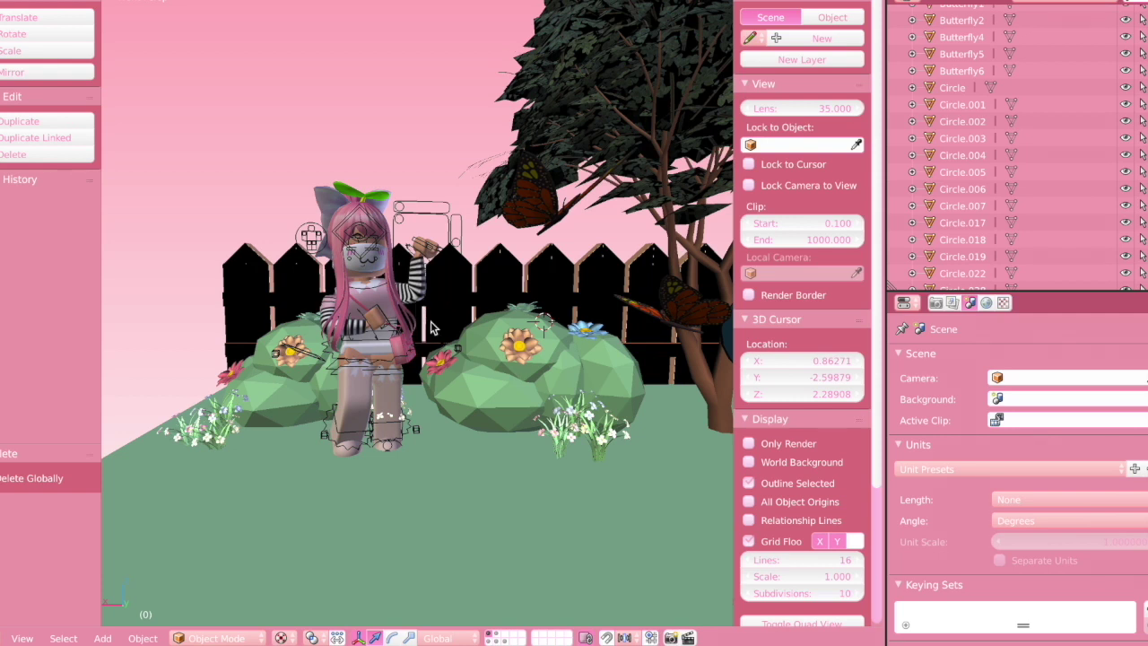
Add a camera to the scene and look through it
key("shift+a")
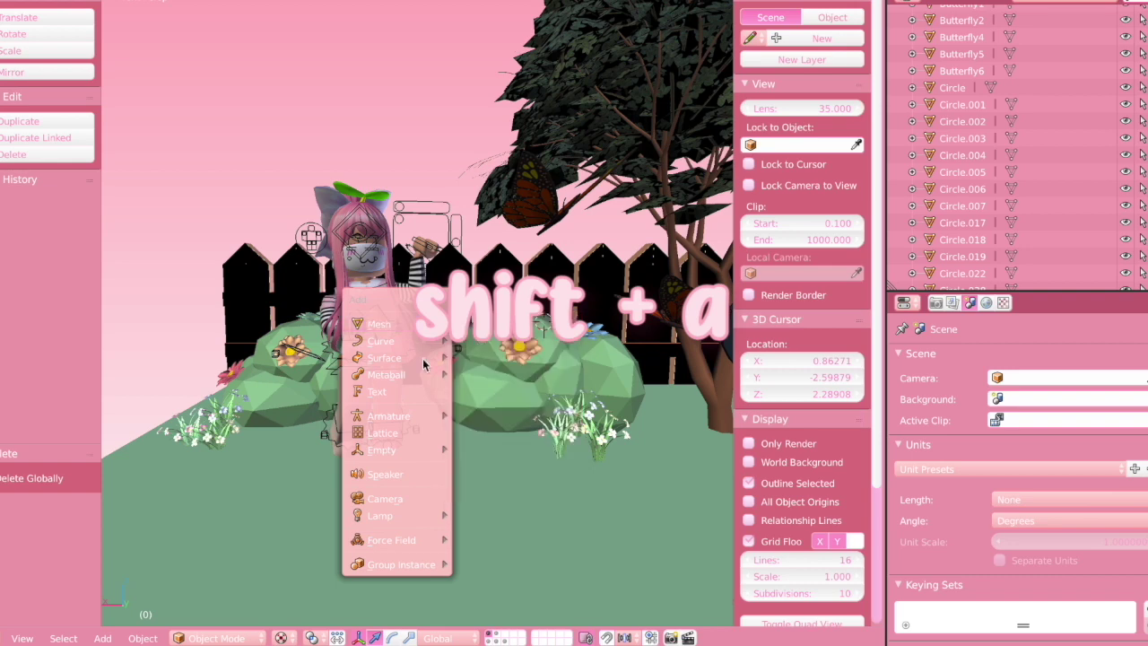
left_click(395, 500)
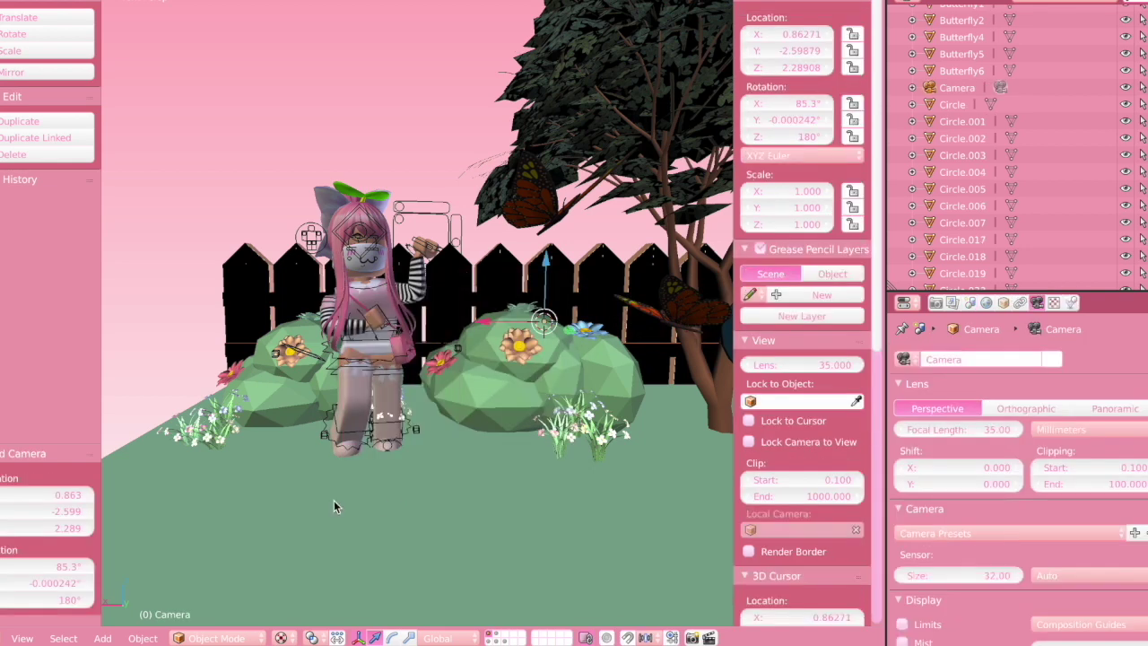
left_click(23, 638)
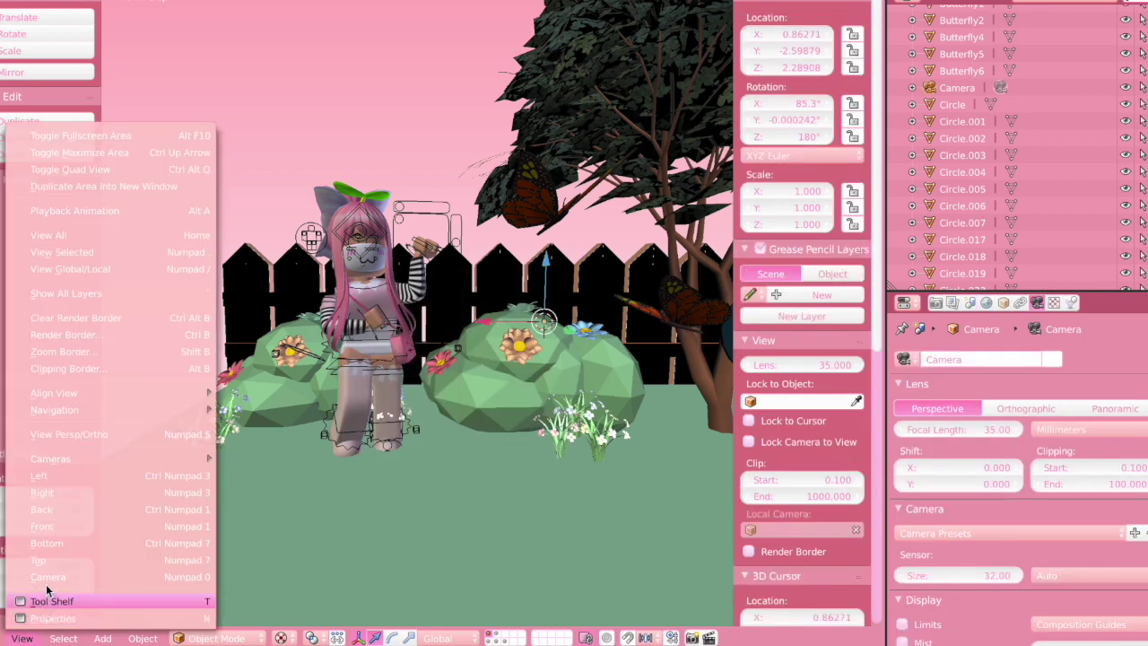
left_click(27, 577)
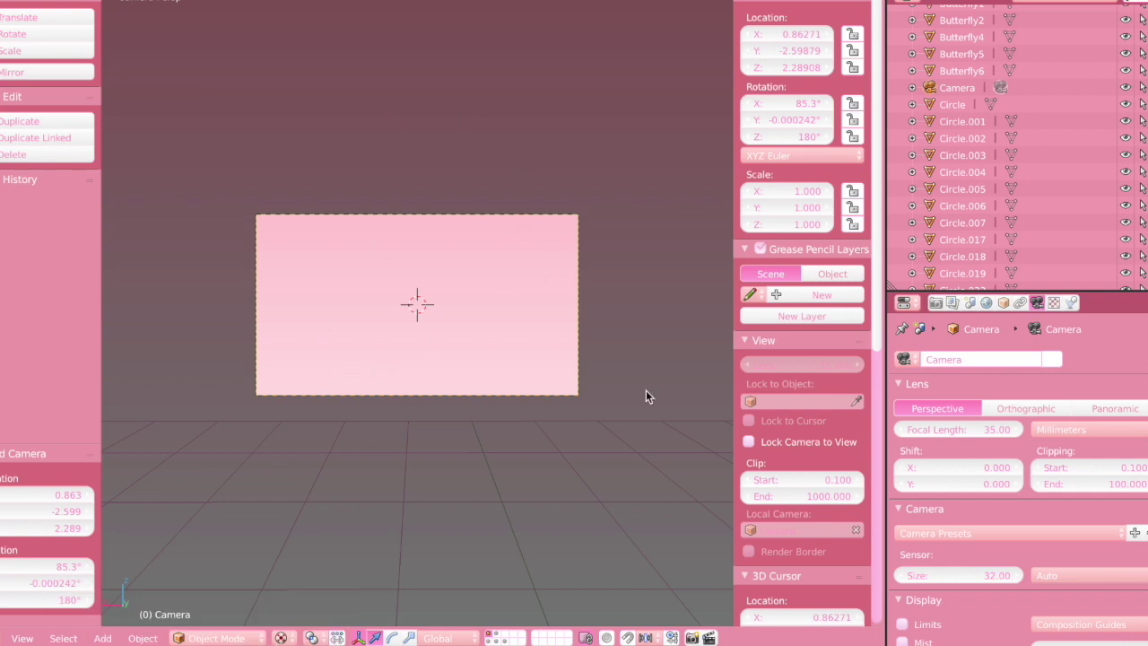
Set the render resolution to 2560 px wide by 423 px high
left_click(935, 303)
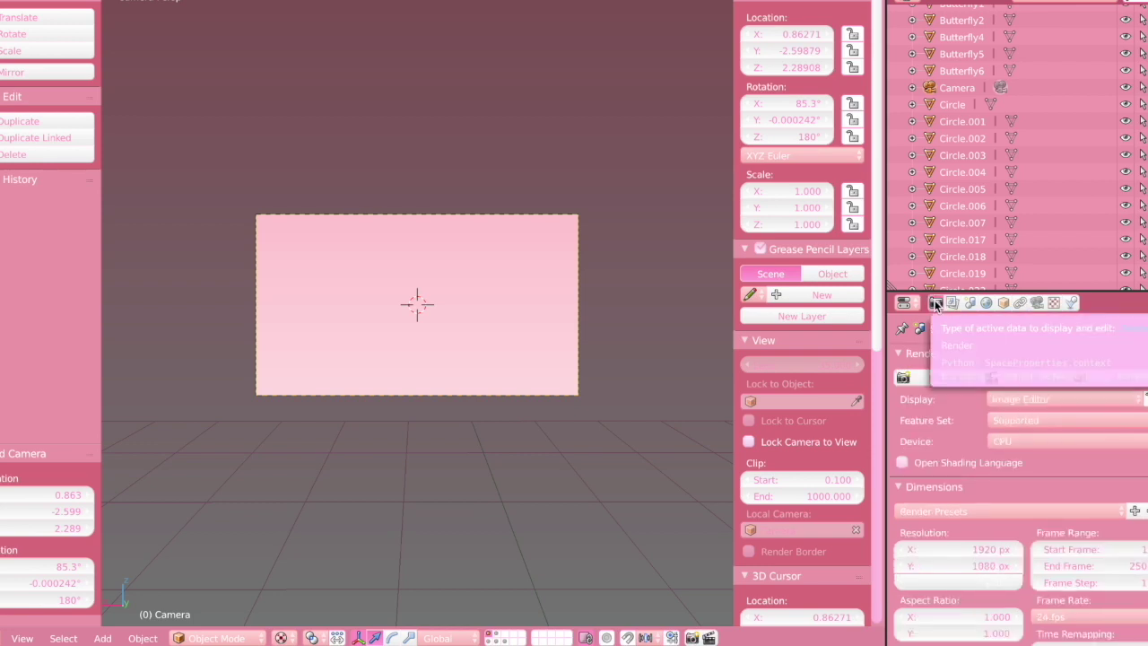
left_click(954, 549)
type("2")
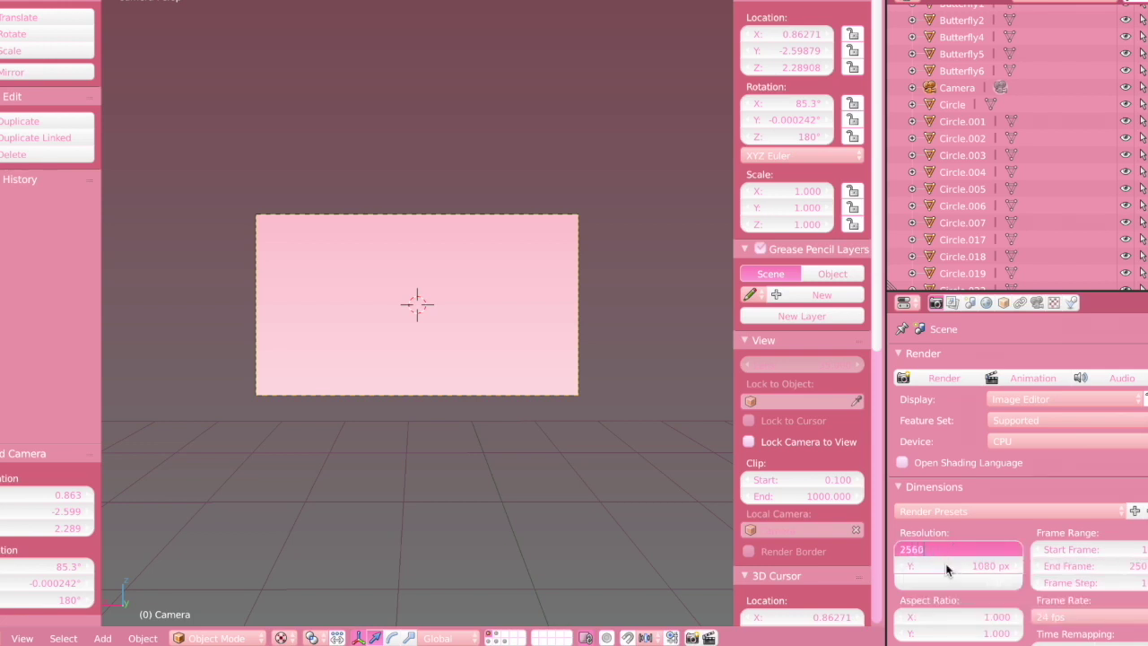
type("560")
left_click(945, 565)
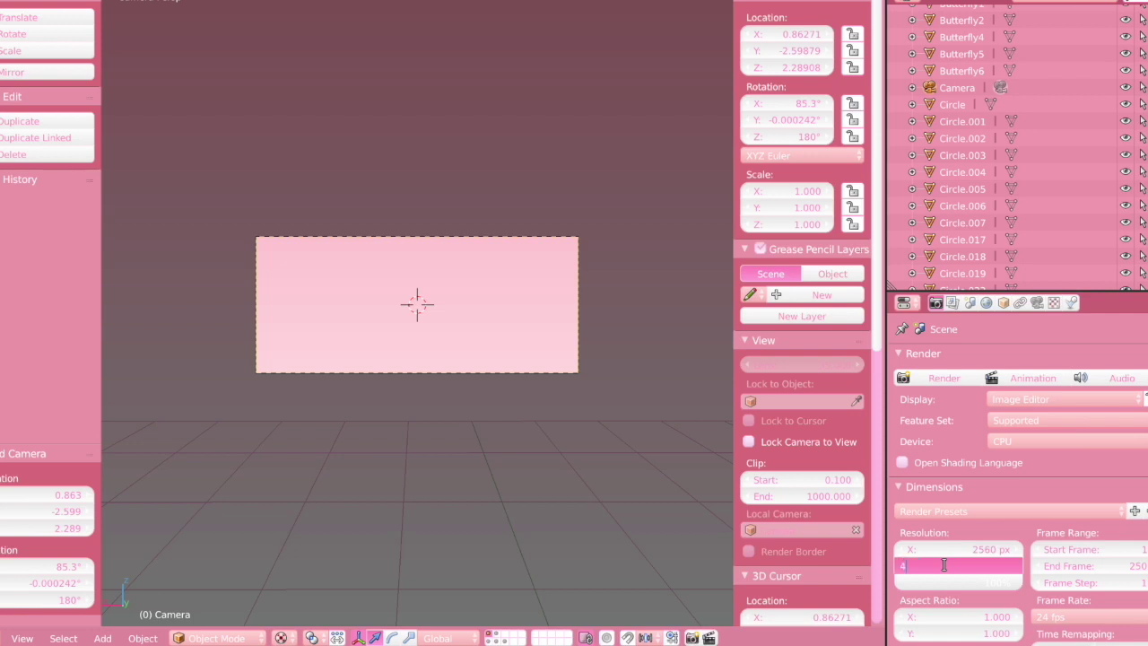
type("423")
key("Return")
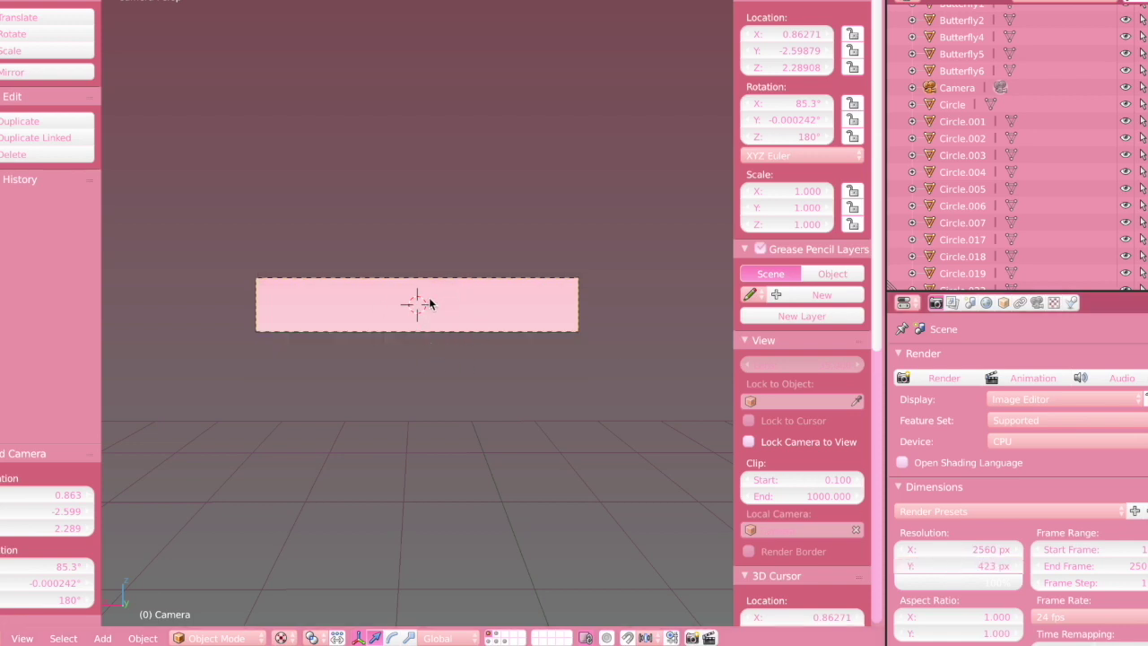
Reposition the camera to face the character, bushes and tree, at about X 4.01, Y 29.12, Z 5.35
key("shift+f")
key("w")
key("s")
key("e")
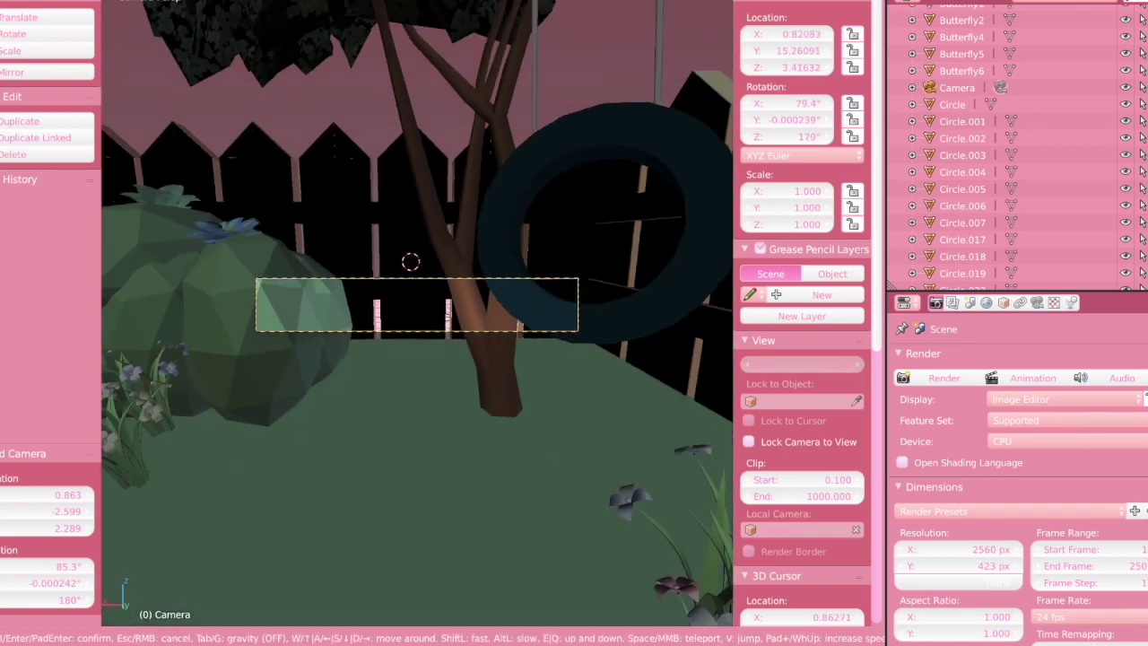
key("s")
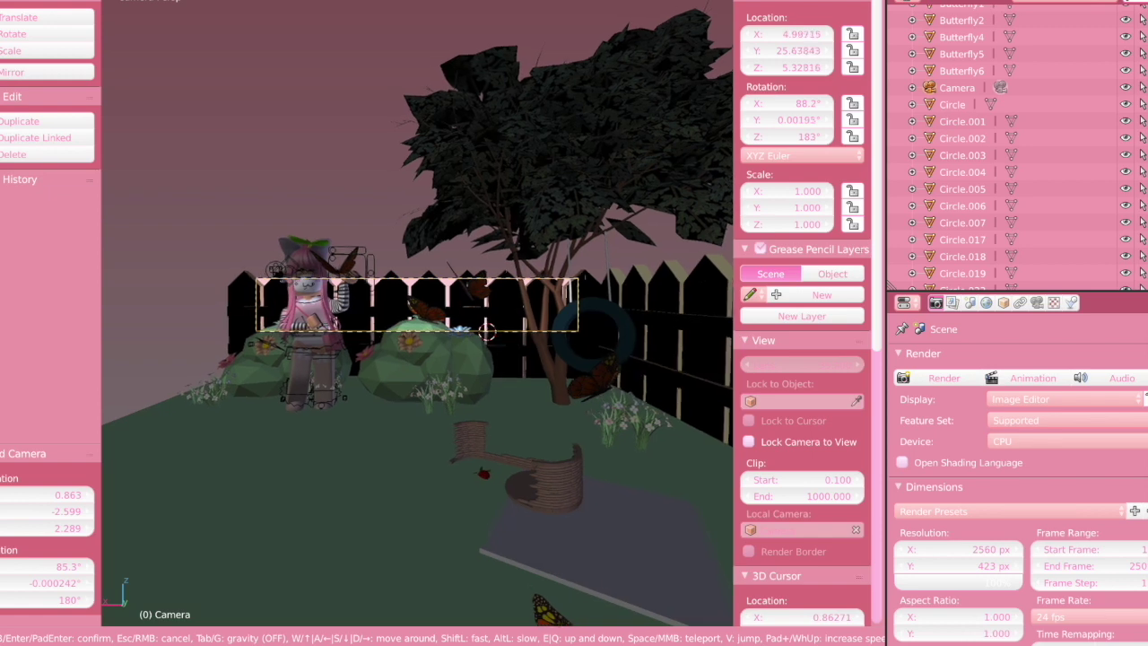
key("d")
key("s")
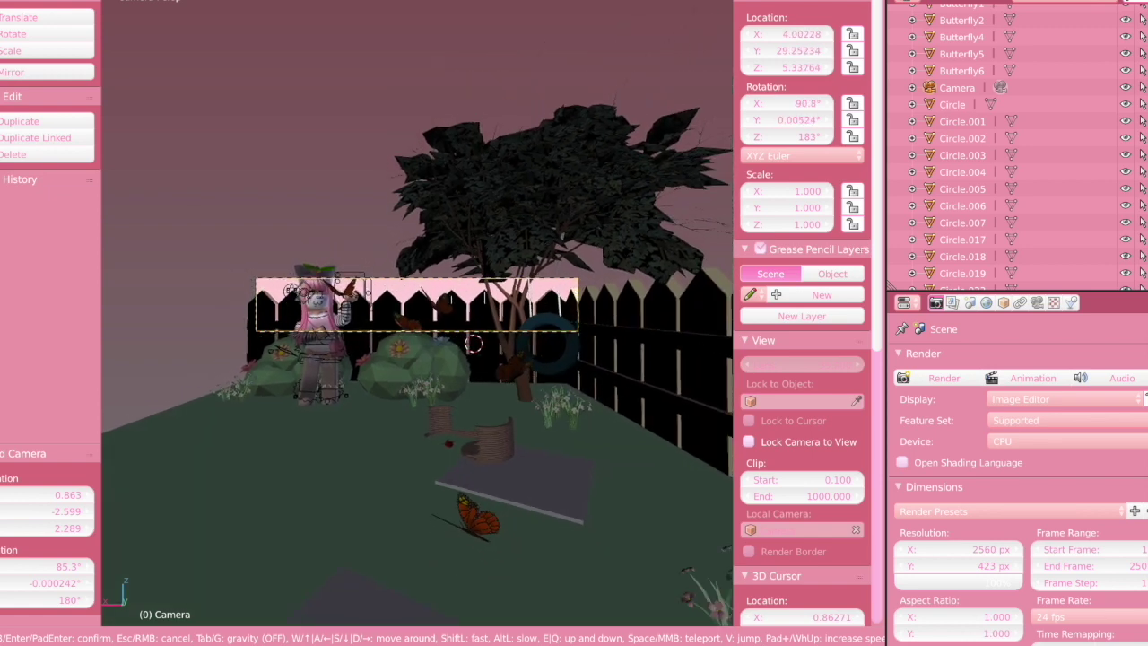
key("w")
key("w")
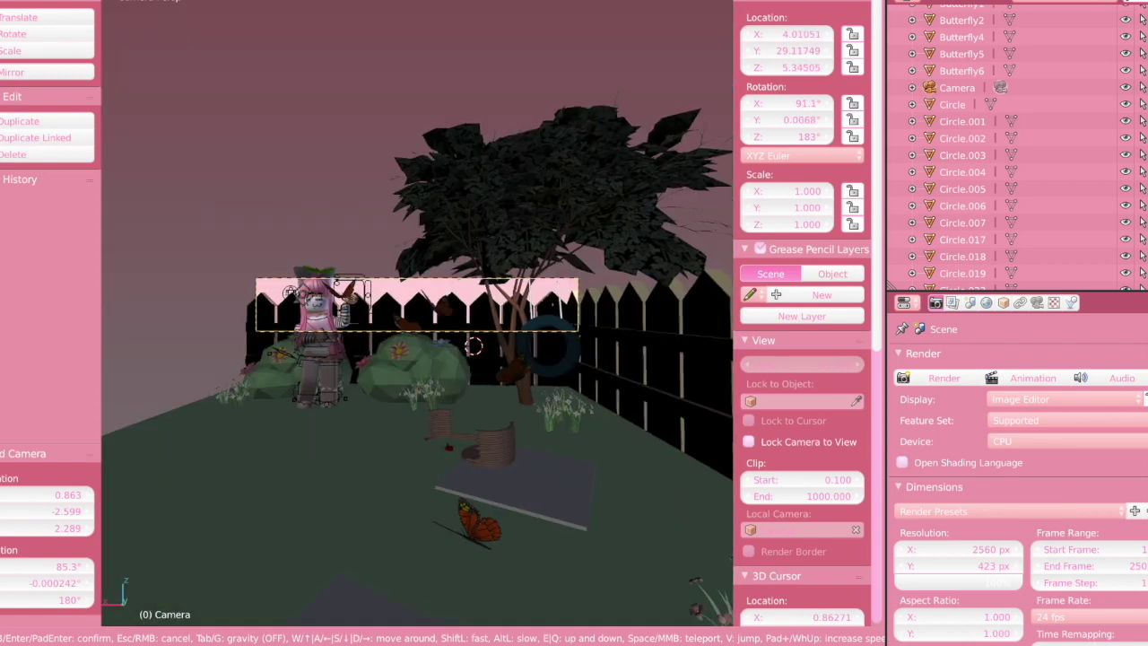
left_click(417, 310)
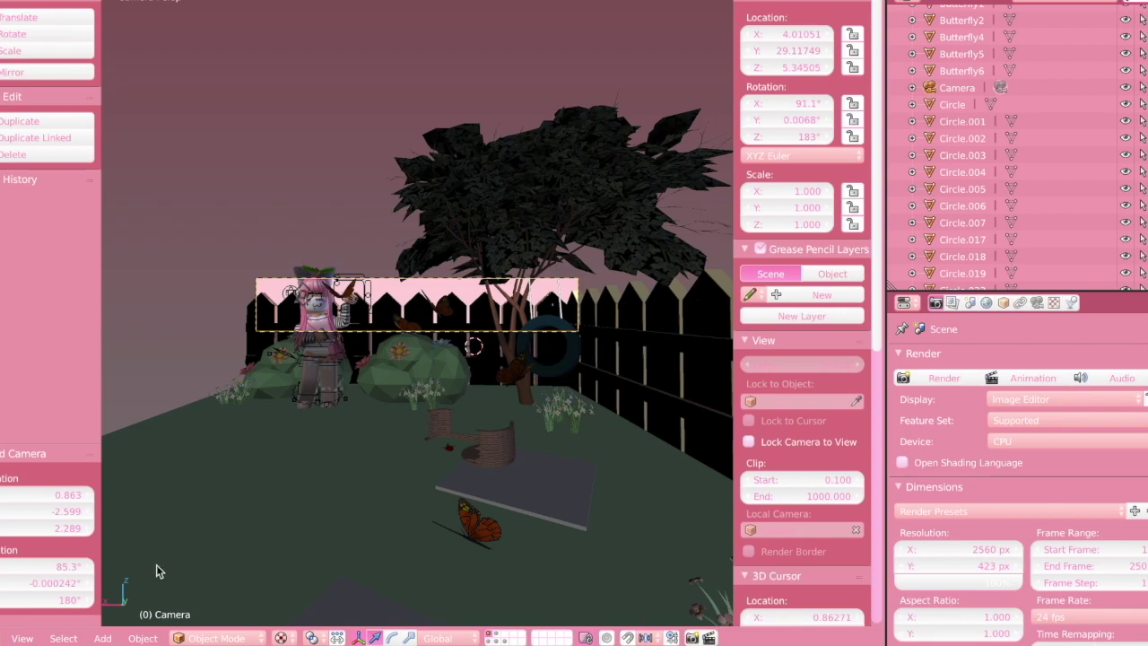
Leave the camera view and delete the first unwanted fence piece behind the camera
left_click(21, 639)
left_click(53, 579)
key("shift+f")
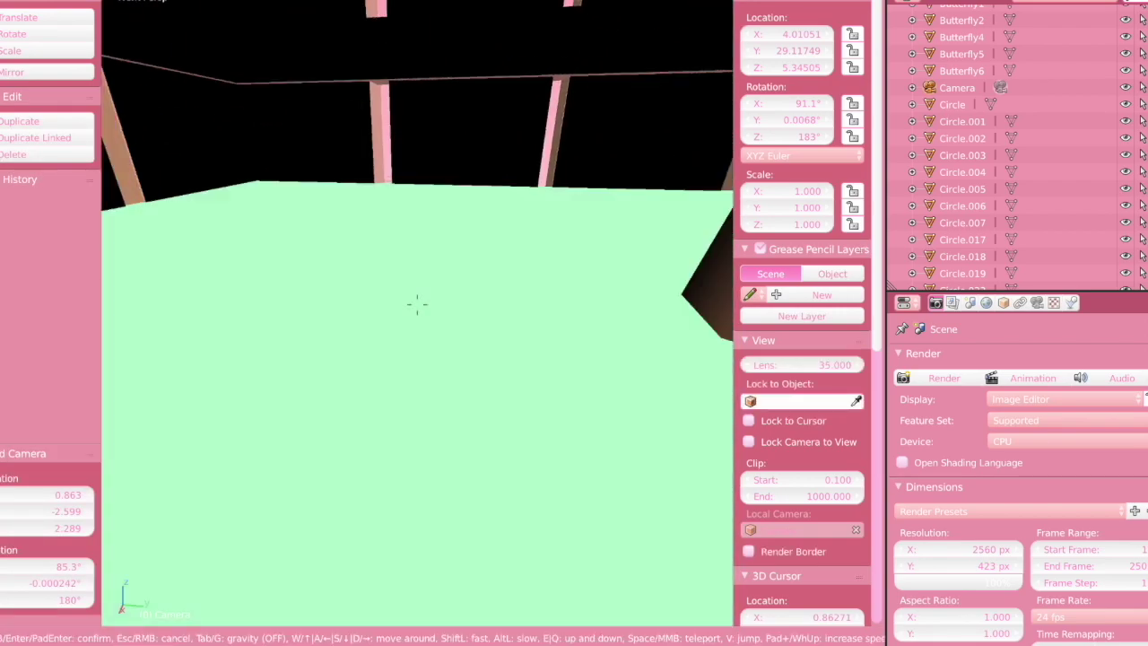
key("w")
key("s")
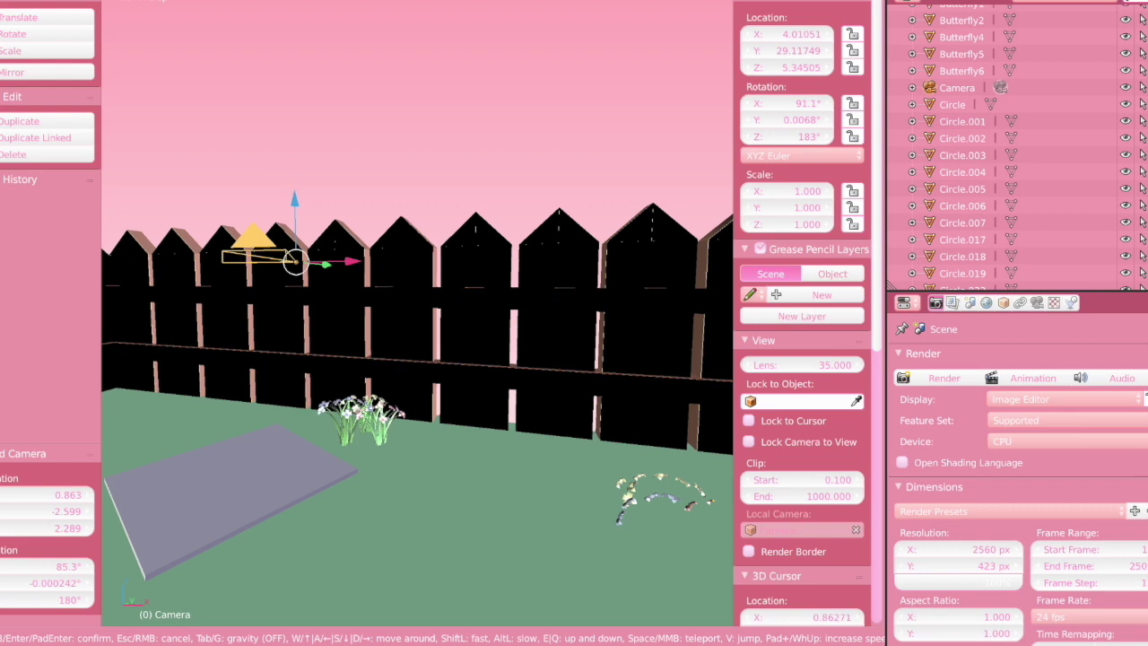
left_click(417, 309)
right_click(328, 269)
key("shift+f")
key("s")
left_click(417, 310)
key("x")
left_click(472, 275)
Delete the horizontal rails of the fence behind the camera and another fence piece near the camera
right_click(544, 286)
key("x")
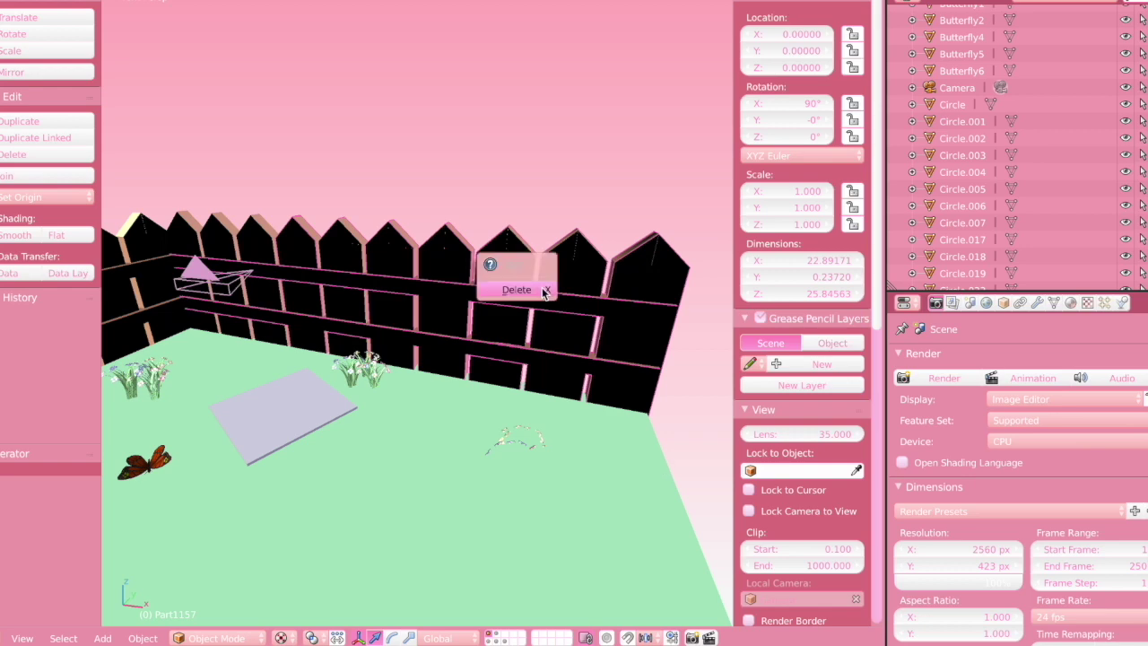
left_click(543, 287)
right_click(252, 242)
key("x")
Return to the camera view and pull the camera farther back from the character and the tree
left_click(22, 638)
left_click(50, 576)
key("shift+f")
key("s")
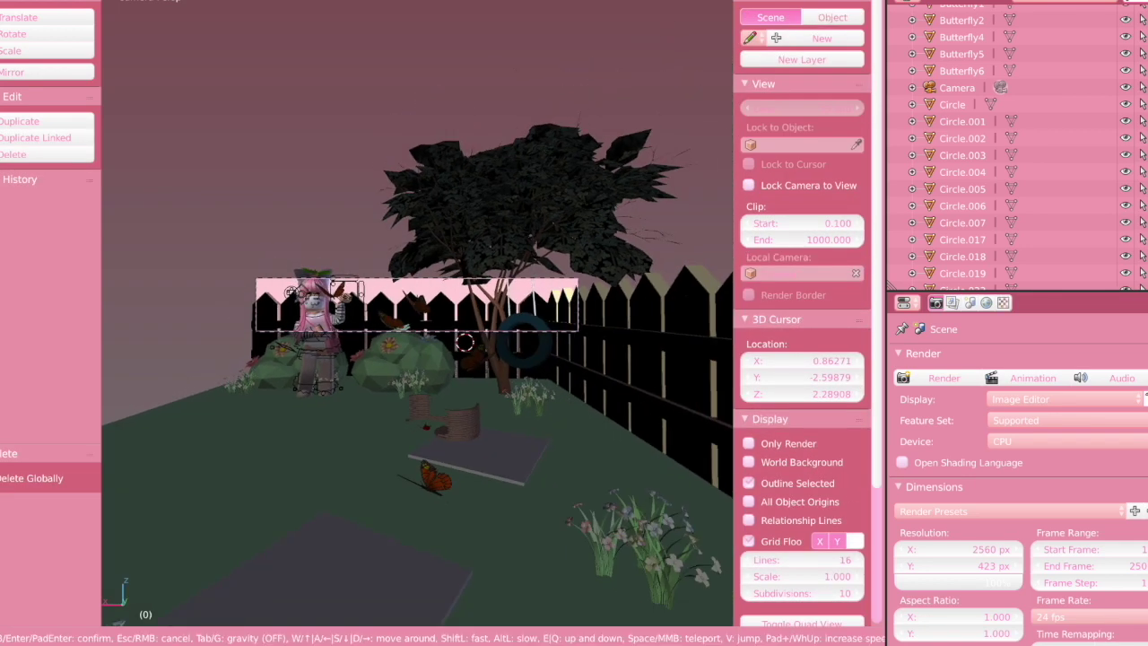
left_click(417, 305)
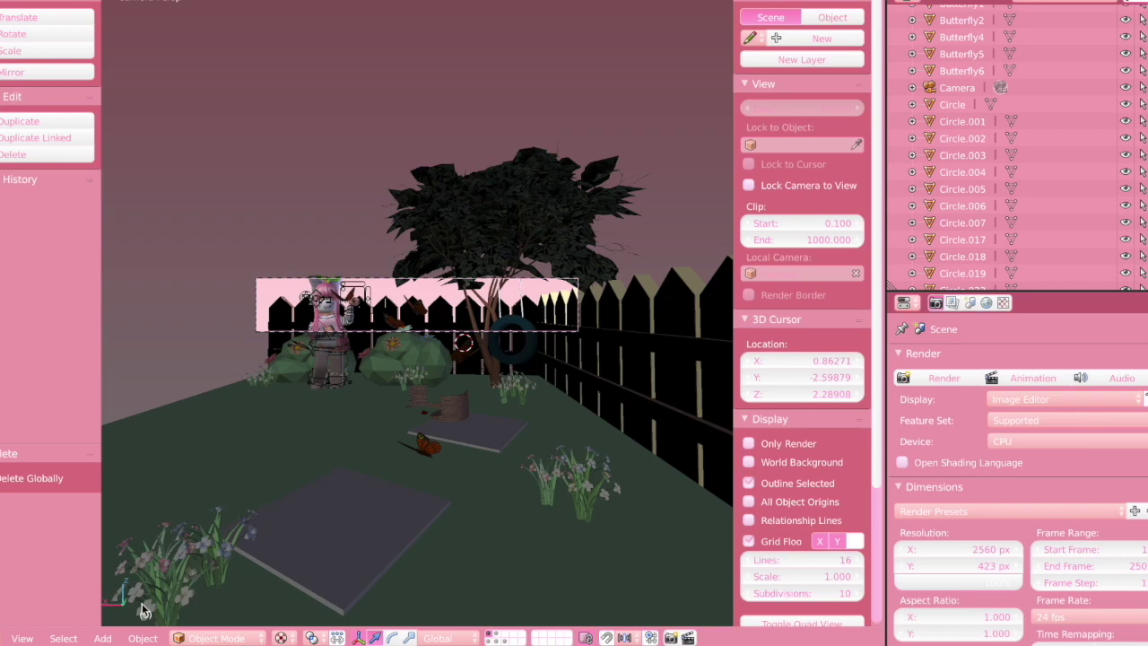
Leave the camera view and delete two pieces of the side fence near the tire swing
left_click(22, 637)
left_click(40, 527)
key("shift+f")
key("w")
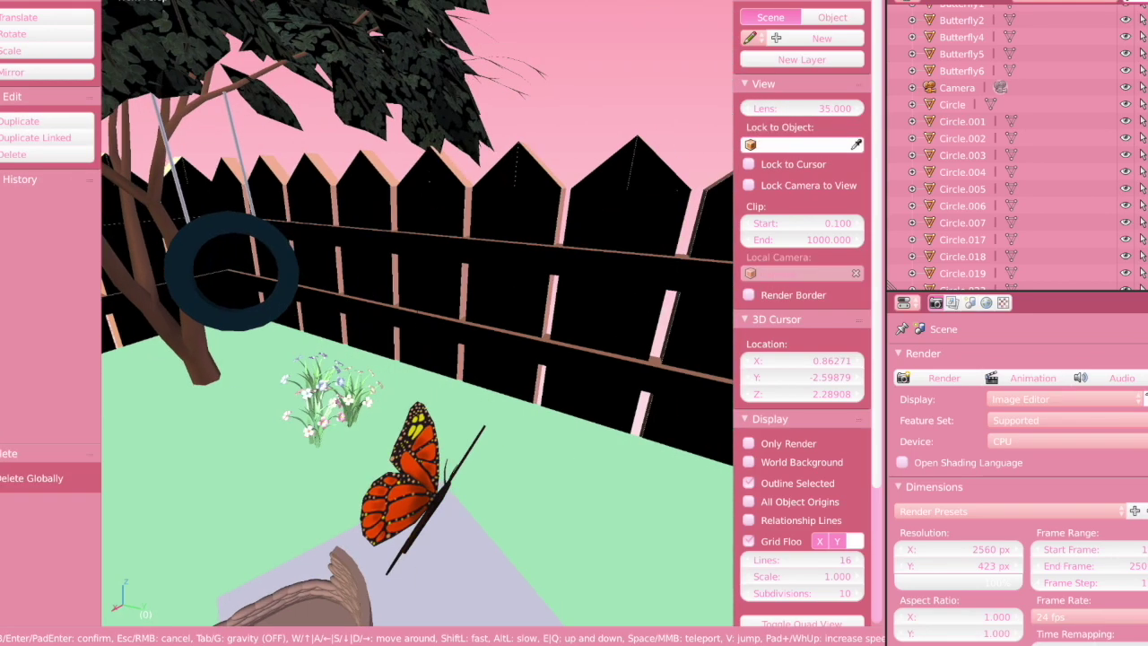
left_click(417, 305)
right_click(428, 234)
key("x")
left_click(428, 233)
right_click(368, 280)
key("x")
left_click(366, 277)
Delete the end picket at the corner of the fence
key("shift+f")
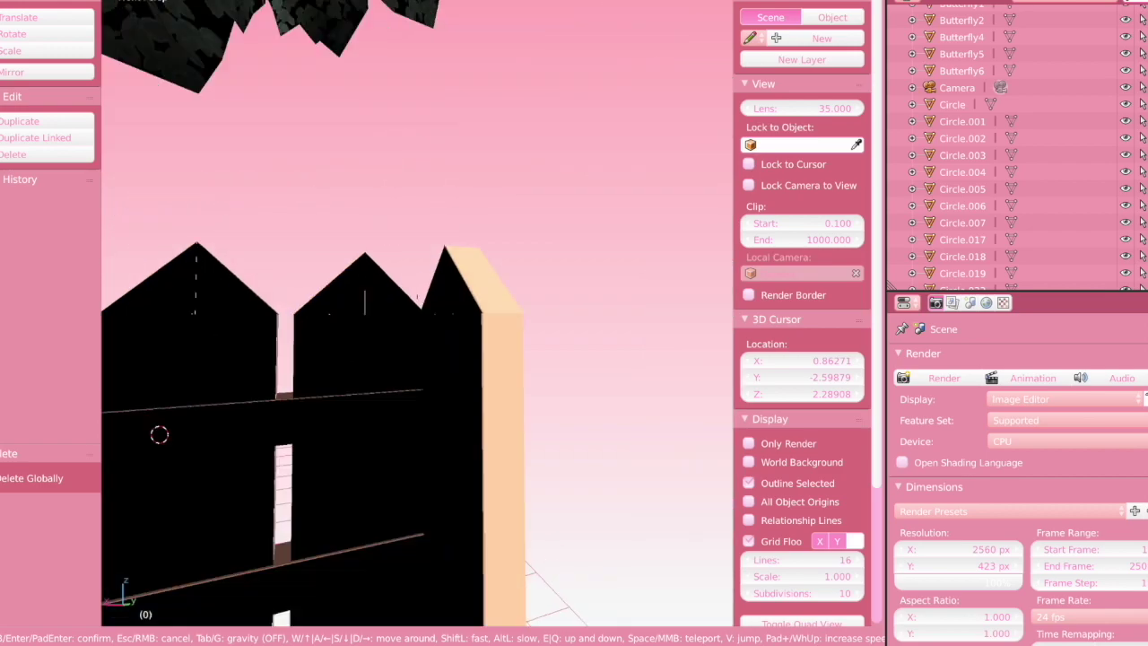
left_click(417, 305)
right_click(499, 267)
key("x")
left_click(497, 265)
Duplicate an end picket of the back fence and move the copy along the row
right_click(381, 265)
key("shift+f")
key("w")
left_click(417, 305)
right_click(297, 280)
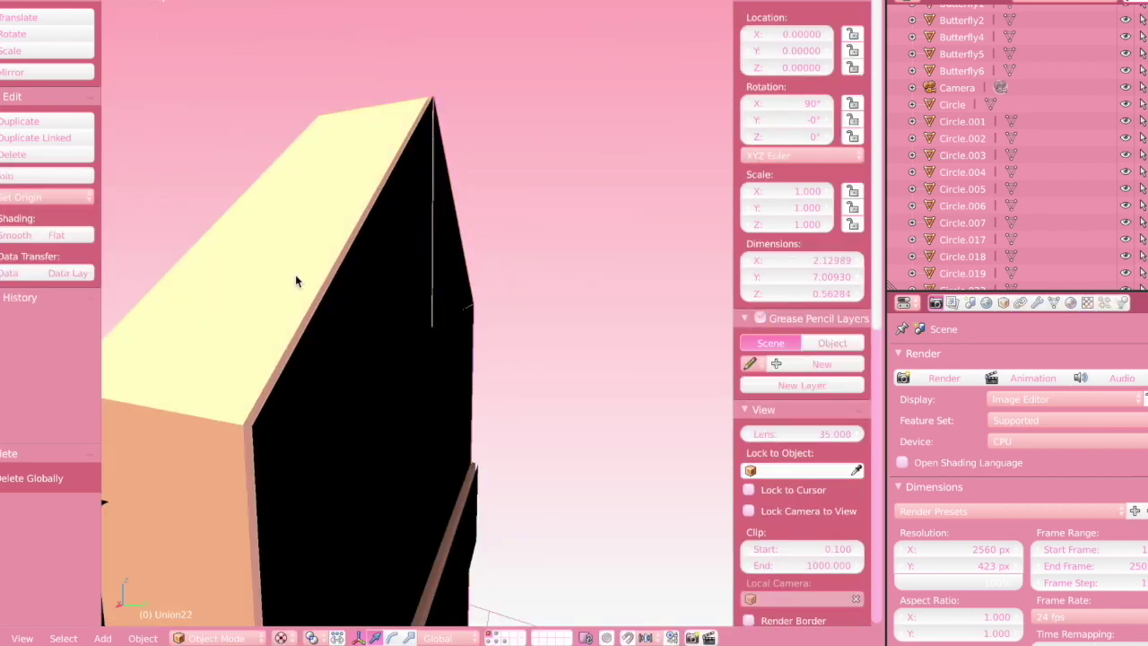
key("shift+f")
key("s")
left_click(417, 305)
key("ctrl+c")
key("ctrl+v")
left_click_drag(274, 338, 393, 356)
Paste more picket copies, move one about 28.151 along X to the back fence's opposite end, and return to the camera view
key("ctrl+c")
key("ctrl+v")
key("ctrl+c")
key("ctrl+v")
key("shift+f")
key("s")
left_click(417, 305)
left_click_drag(545, 311, 156, 313)
left_click(22, 638)
left_click(48, 575)
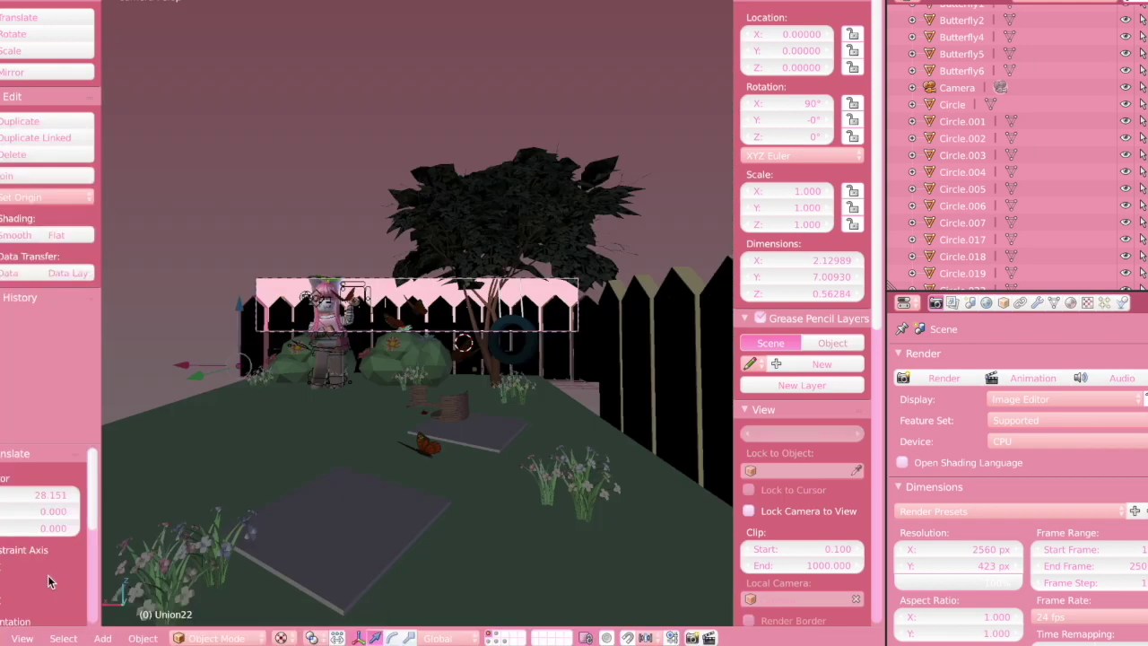
Leave the camera view and join the selected rail pieces of the fence behind the bushes
left_click(22, 638)
left_click(48, 575)
key("shift+f")
key("w")
left_click(417, 305)
right_click(417, 305)
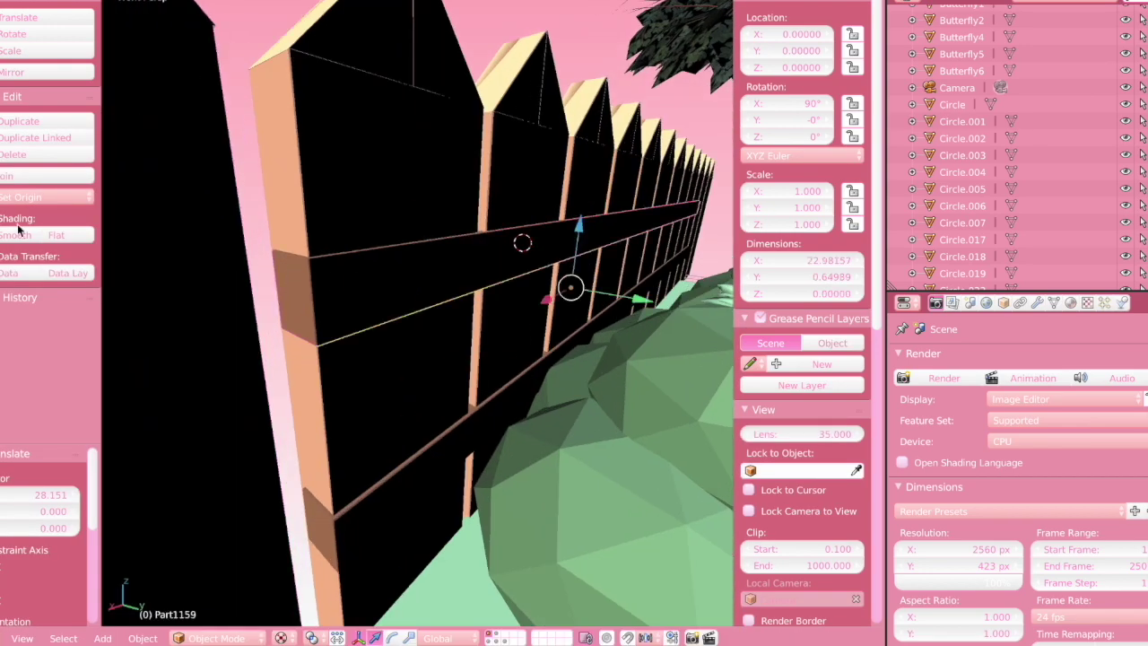
left_click(22, 176)
Scale the back fence's rail to 1.250 along X to span the lengthened picket row
middle_click_drag(318, 291, 485, 482)
left_click(409, 638)
left_click_drag(633, 274, 622, 280)
right_click(618, 237)
left_click_drag(629, 275, 617, 280)
left_click(22, 638)
left_click(67, 576)
mouse_move(411, 368)
left_mouse_down()
mouse_move(398, 370)
mouse_move(441, 367)
left_mouse_up()
Move the lengthened rail about -1.950 along X to line it up with the back fence
left_click(376, 637)
left_click(283, 638)
left_click(317, 525)
left_click(281, 637)
left_click(310, 581)
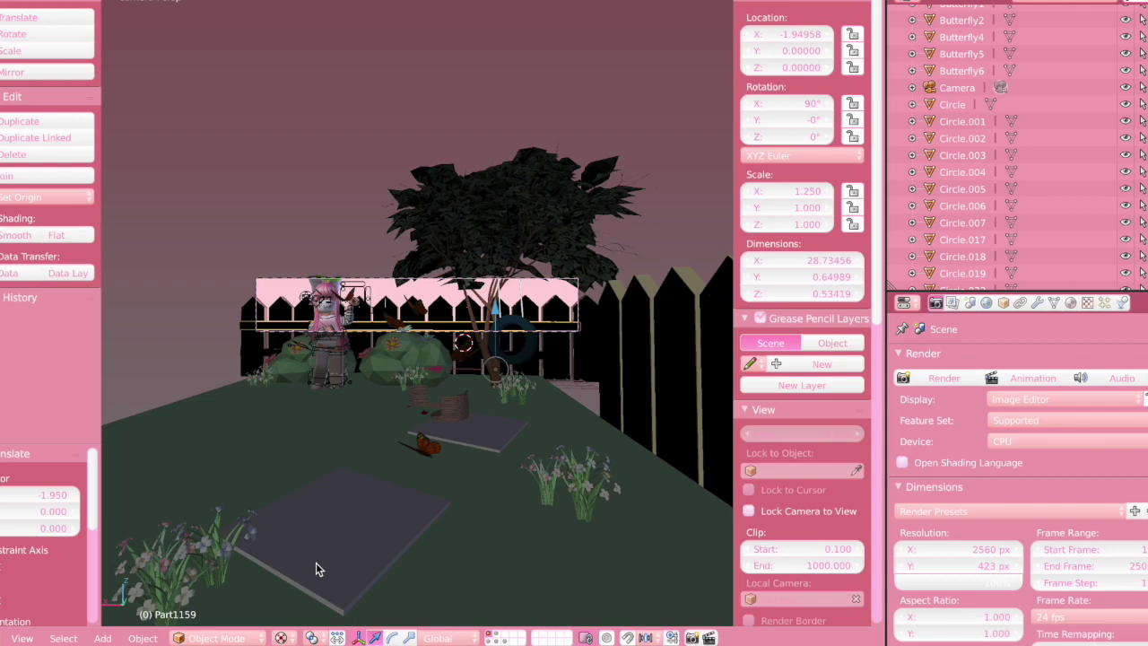
Leave the camera view and move a butterfly closer to the avatar in front of the back fence
key("shift+f")
key("Escape")
left_click(21, 637)
left_click(67, 576)
key("shift+f")
key("s")
left_click(382, 326)
right_click(341, 385)
left_click(341, 638)
left_click_drag(357, 325, 325, 285)
left_click_drag(325, 285, 296, 310)
left_click_drag(345, 309, 312, 347)
Reposition further scenery pieces around the avatar near the back fence and return to the camera view
right_click(300, 339)
mouse_move(279, 232)
left_mouse_down()
mouse_move(307, 237)
mouse_move(301, 224)
left_mouse_up()
right_click(267, 175)
left_click_drag(241, 143, 217, 169)
right_click(282, 235)
left_click_drag(278, 231, 313, 235)
left_click(21, 638)
left_click(67, 576)
Leave the camera view and delete two unwanted scenery objects near the back fence
left_click(21, 637)
left_click(67, 576)
key("shift+f")
right_click(305, 206)
key("Delete")
right_click(479, 295)
key("Delete")
Move the Butterfly6 object across the scene towards the avatar and the back fence
right_click(438, 351)
left_click(375, 638)
left_click_drag(480, 354, 265, 325)
key("shift+f")
left_click_drag(593, 334, 503, 320)
key("shift+f")
left_click_drag(423, 322, 381, 322)
Paste a copy of the butterfly, rotate and move it to another spot along the fence, and return to the camera view
key("ctrl+c")
key("ctrl+v")
left_click_drag(446, 255, 448, 201)
left_click(392, 638)
left_click_drag(386, 266, 529, 269)
left_click_drag(531, 210, 558, 231)
left_click(375, 638)
left_click_drag(441, 267, 518, 268)
left_click(22, 638)
left_click(47, 577)
Paste a further butterfly copy, move it along the back fence and rotate it to a different angle
key("ctrl+v")
left_click_drag(383, 298, 205, 281)
left_click(392, 637)
left_click_drag(303, 246, 327, 262)
Paste one more butterfly copy, move it about -27.627 along X and preview the scene in rendered shading
key("ctrl+v")
left_click(375, 638)
mouse_move(286, 314)
left_mouse_down()
mouse_move(269, 316)
mouse_move(489, 339)
left_mouse_up()
left_click(282, 638)
left_click(324, 531)
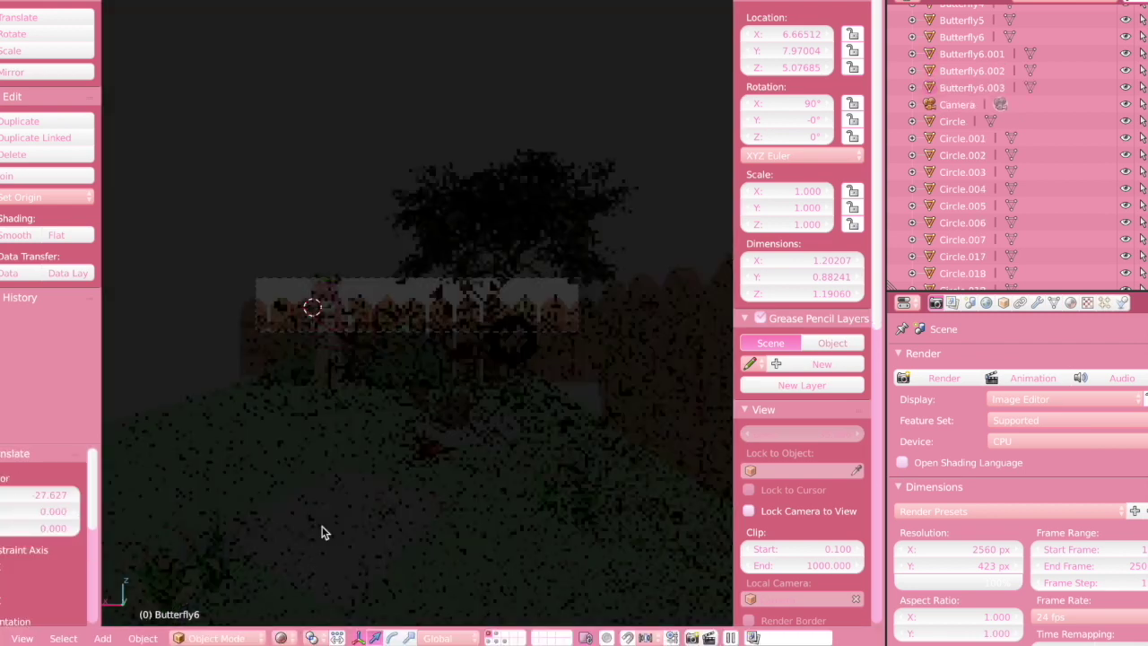
Leave the rendered preview, delete a butterfly near the avatar, then paste a replacement and move it about -19.882 along X
key("shift+z")
left_click(300, 316)
right_click(279, 308)
right_click(279, 309)
right_click(279, 308)
key("x")
key("ctrl+v")
left_click_drag(224, 308, 492, 360)
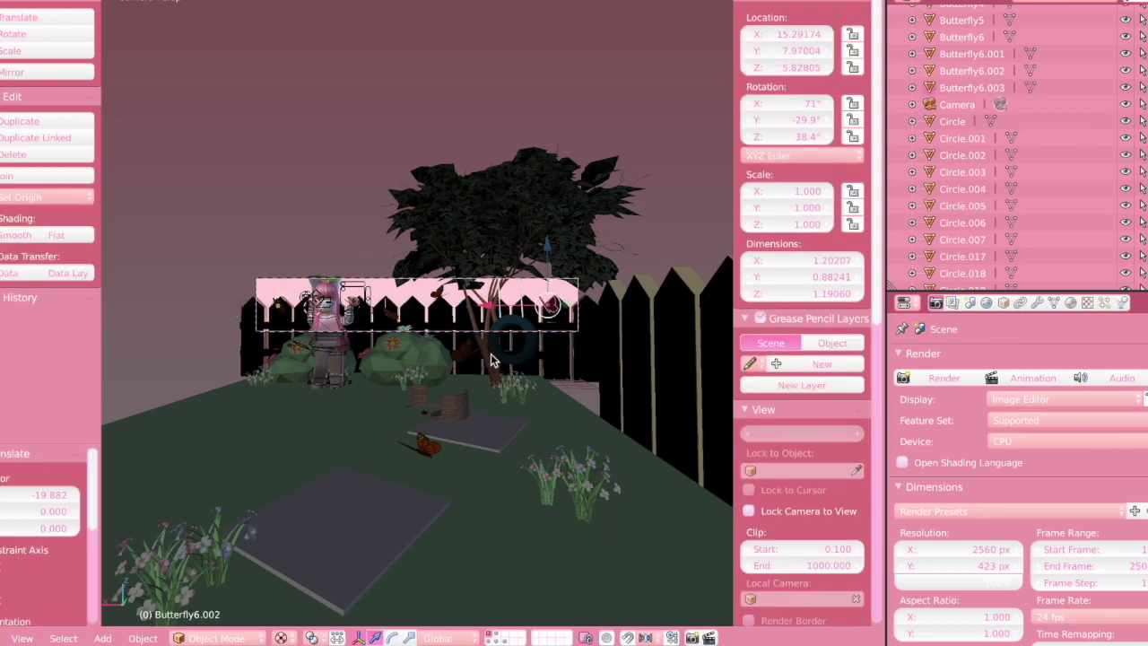
Enable denoising for the render layer and ambient occlusion for the world
left_click(952, 303)
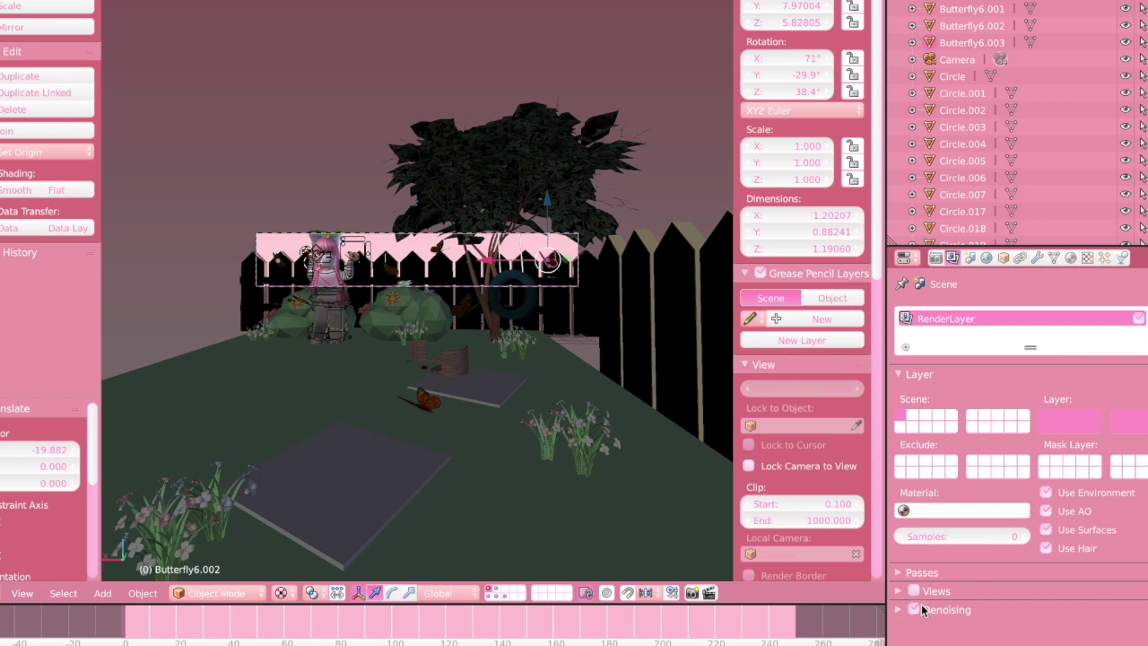
left_click(986, 258)
left_click(914, 441)
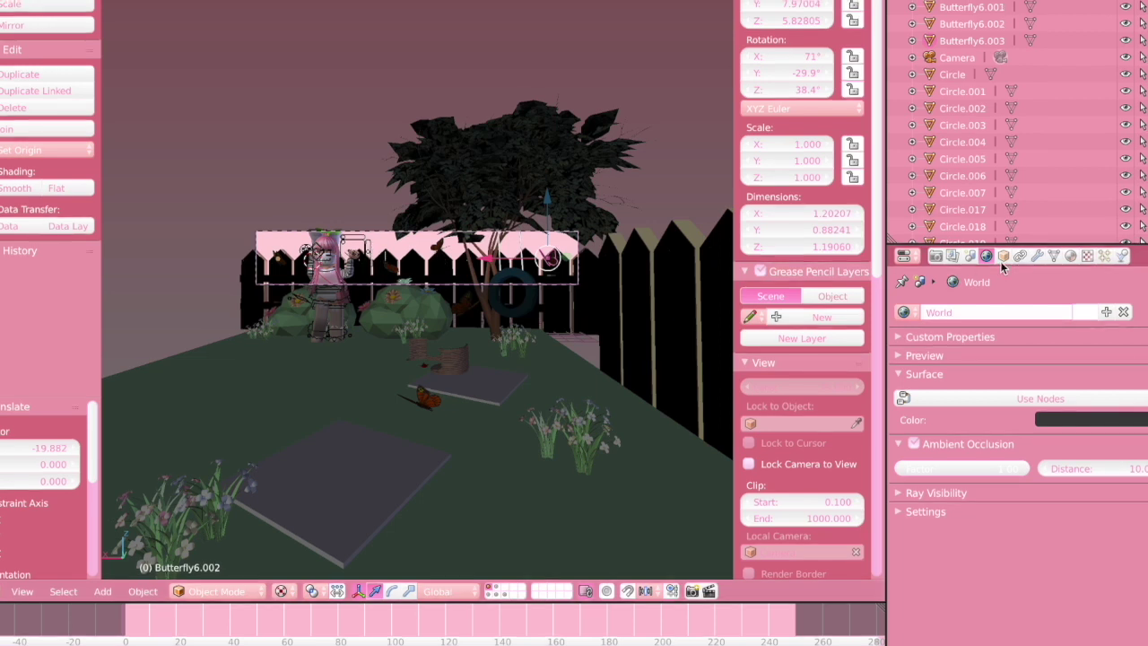
Set the render output format to PNG with RGBA color
left_click(935, 255)
scroll(952, 512, "down", 5)
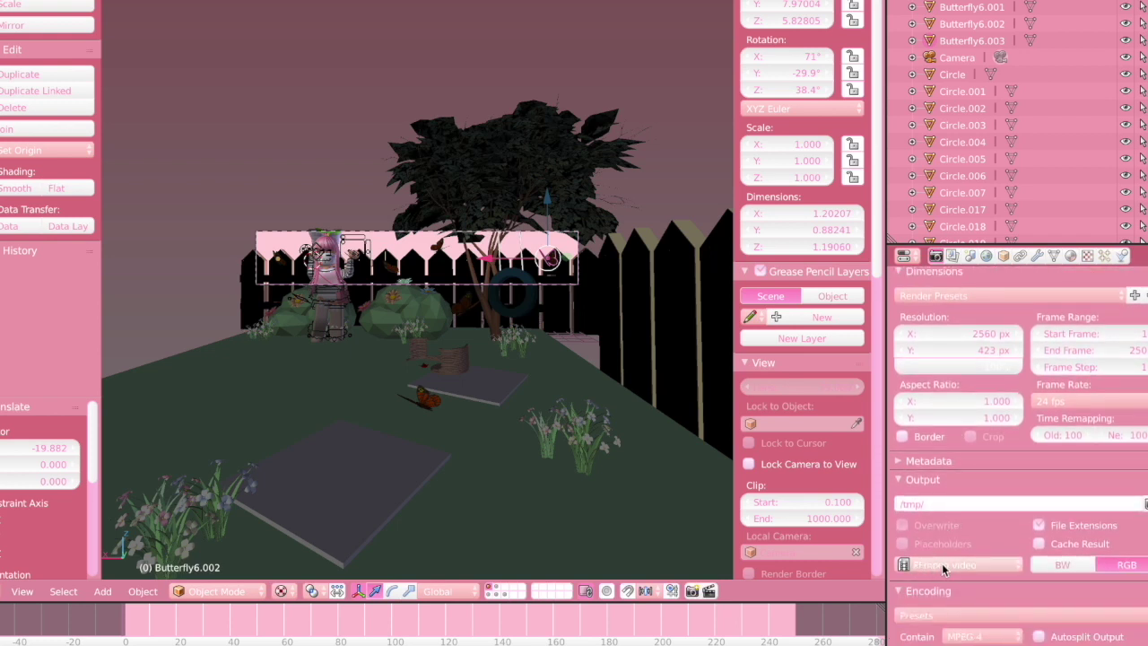
left_click(944, 566)
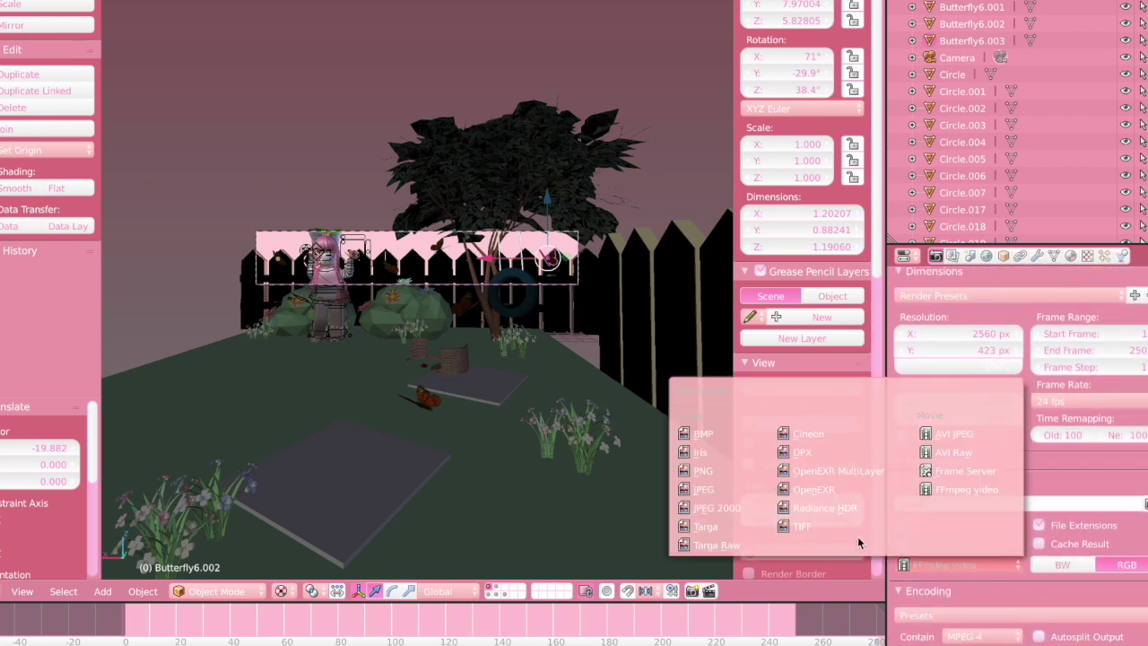
left_click(708, 476)
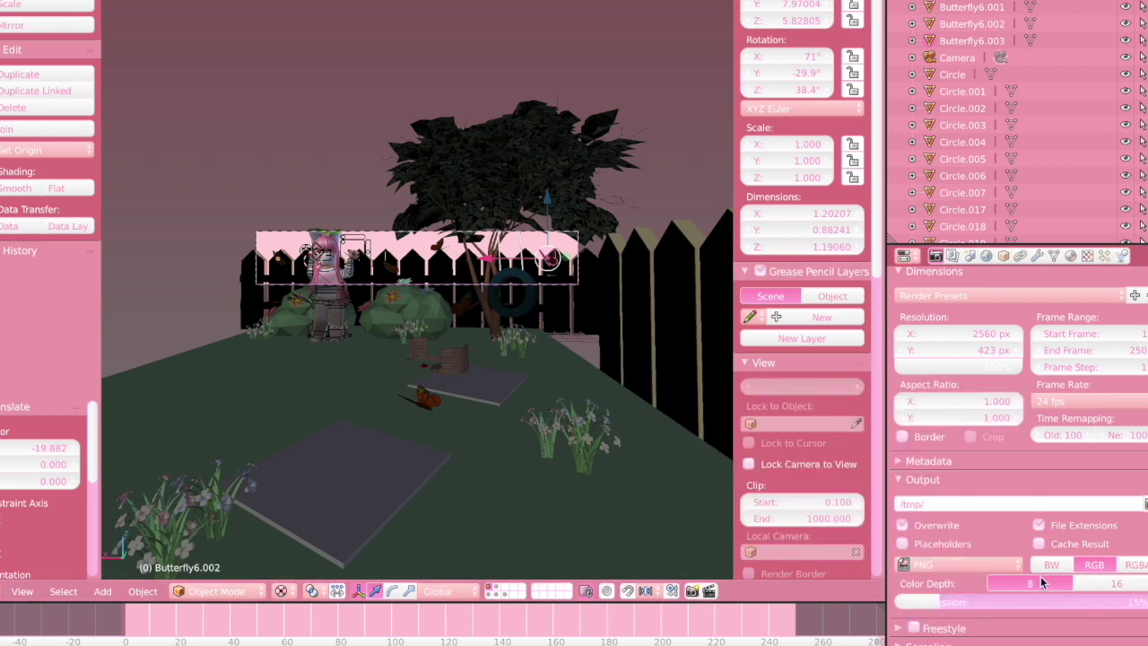
scroll(998, 533, "down", 3)
Make the film background transparent and show the scene in rendered shading
scroll(915, 617, "down", 2)
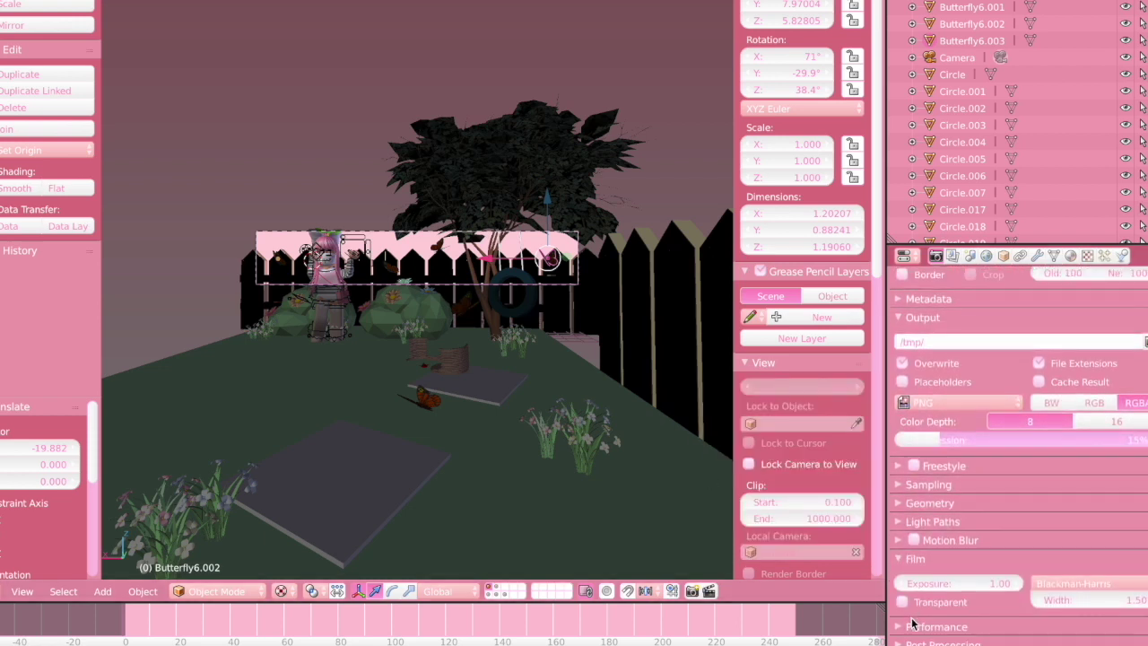
left_click(902, 602)
left_click(281, 590)
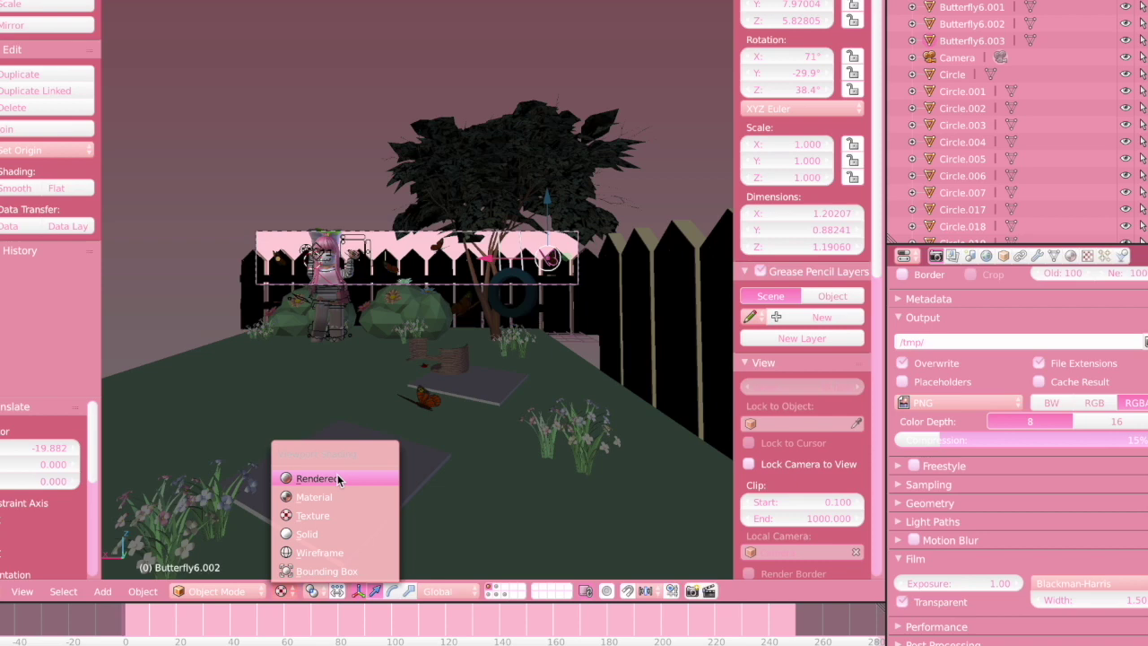
left_click(337, 474)
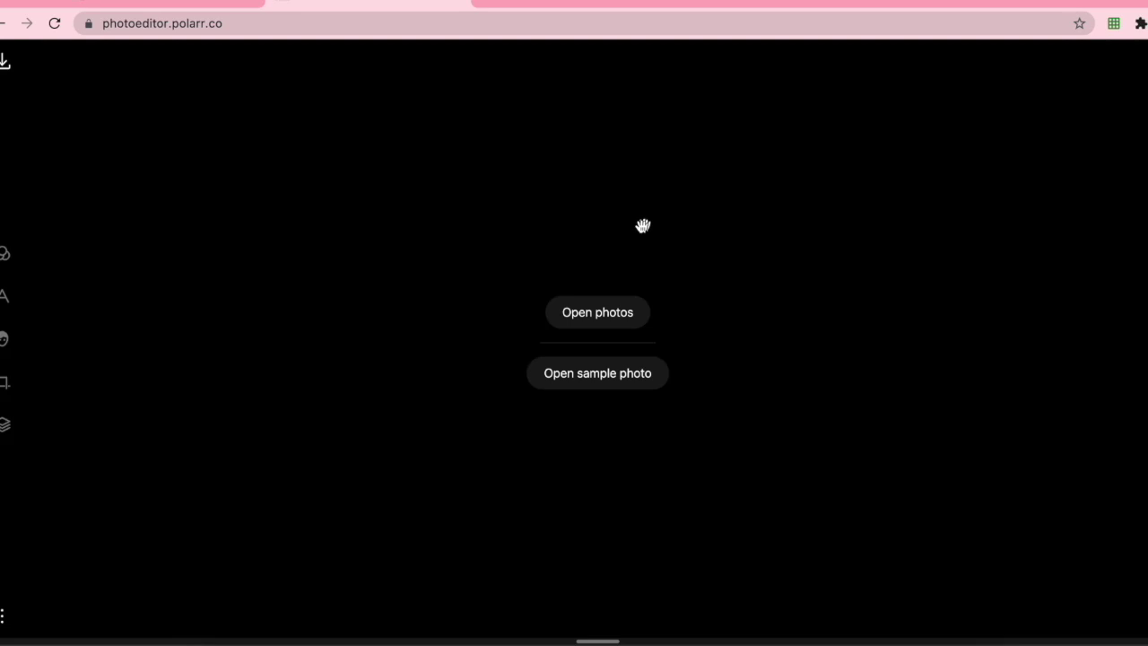
In Polarr, apply the pink drink filter to floral banner.png and save a PNG copy of it
left_click(126, 316)
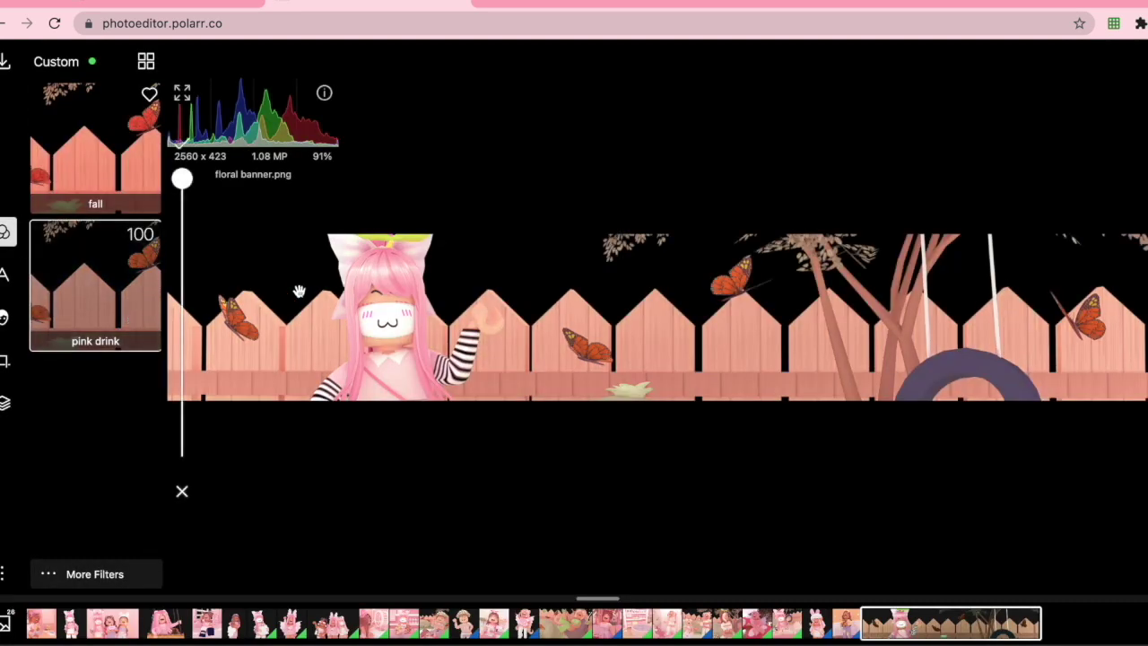
left_click(4, 61)
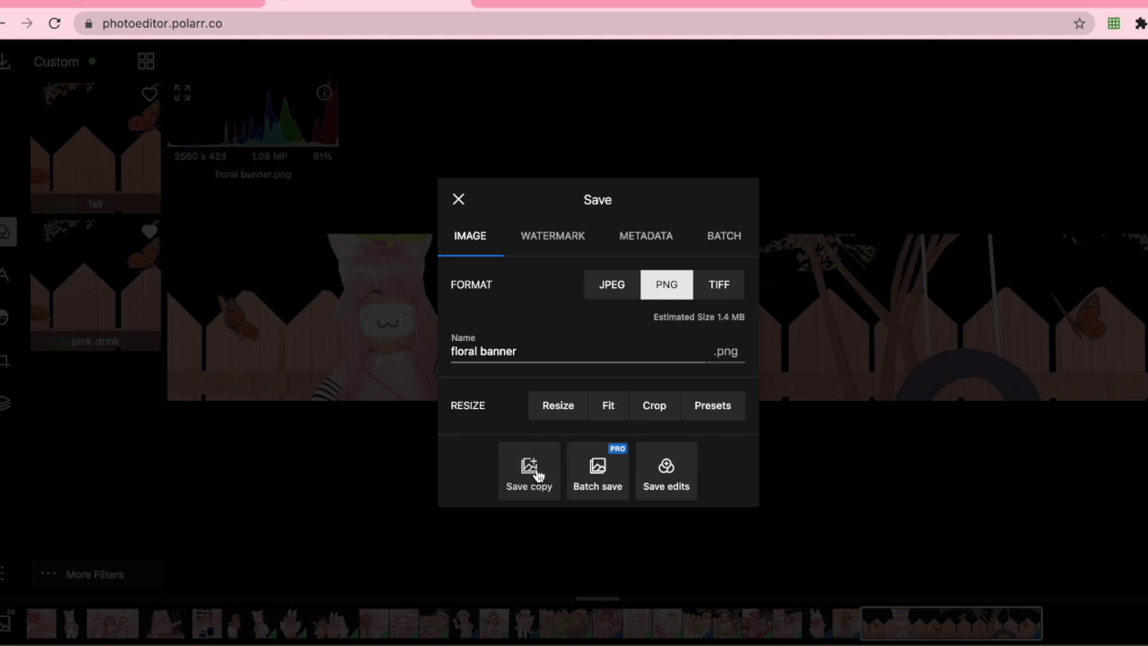
left_click(531, 472)
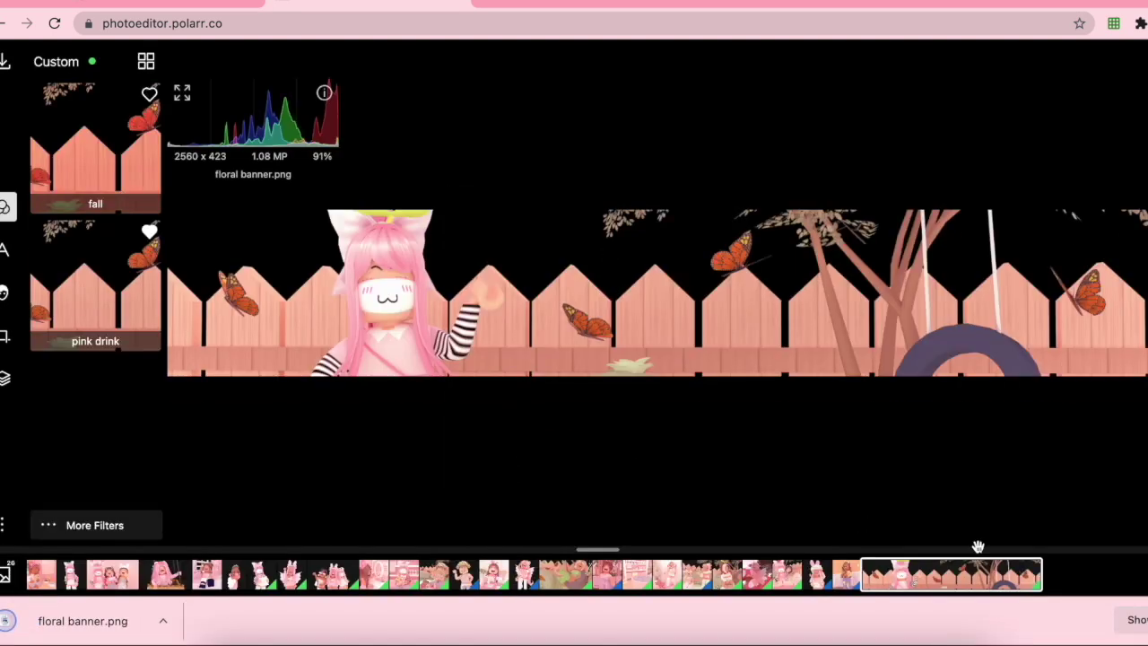
Search Google Images for "channel banner template"
left_click(154, 2)
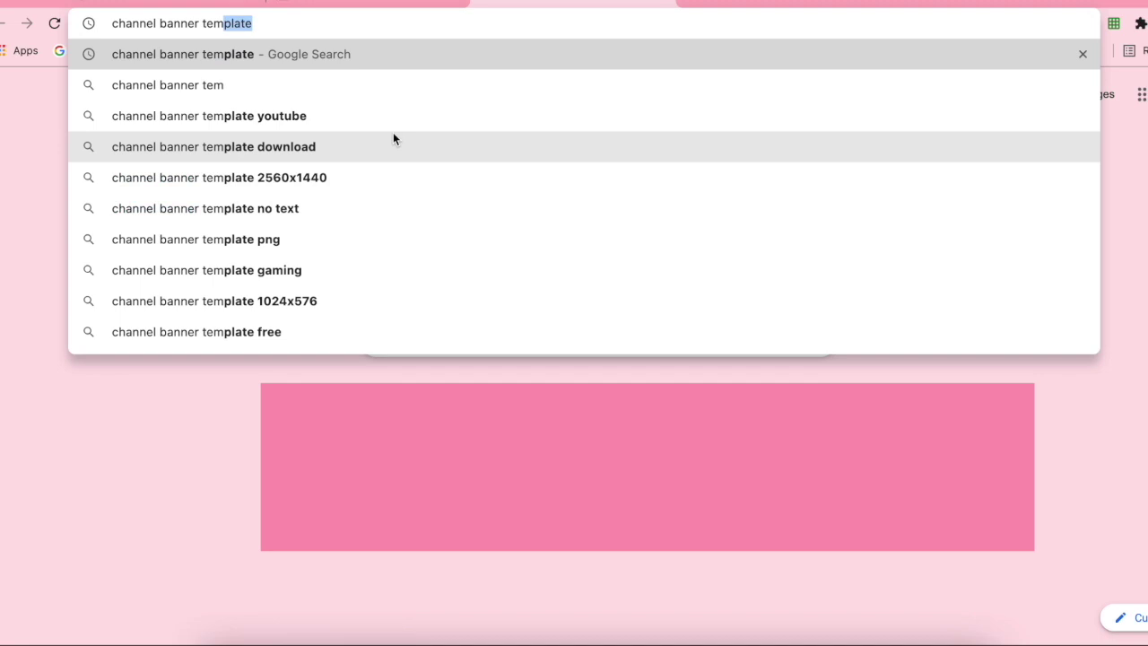
key("Return")
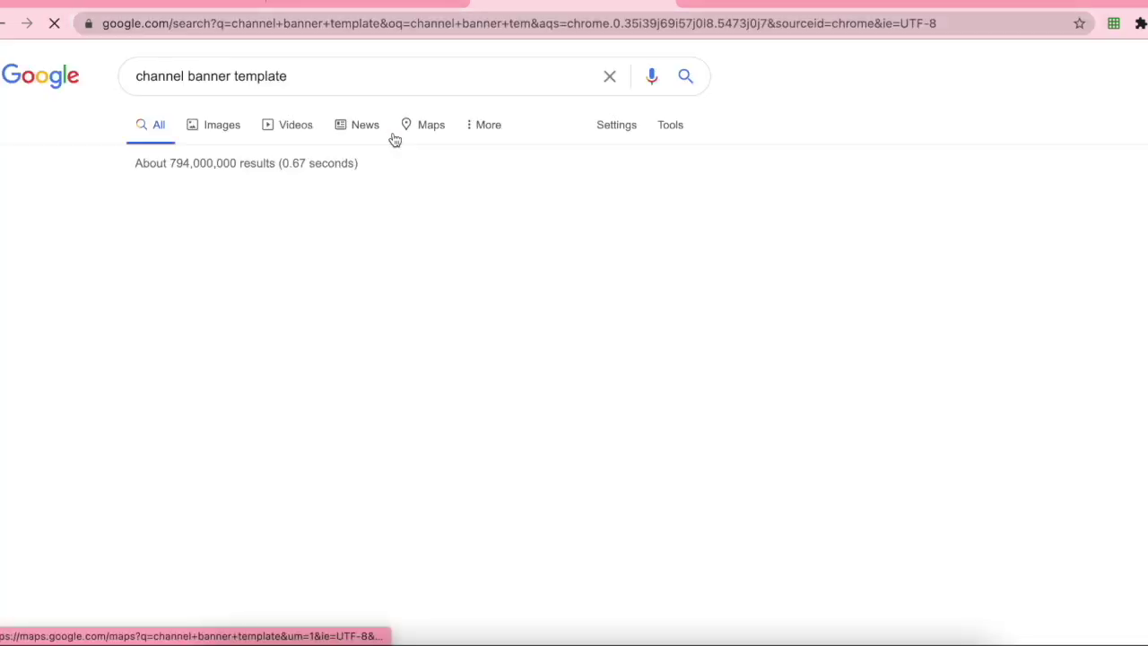
left_click(225, 130)
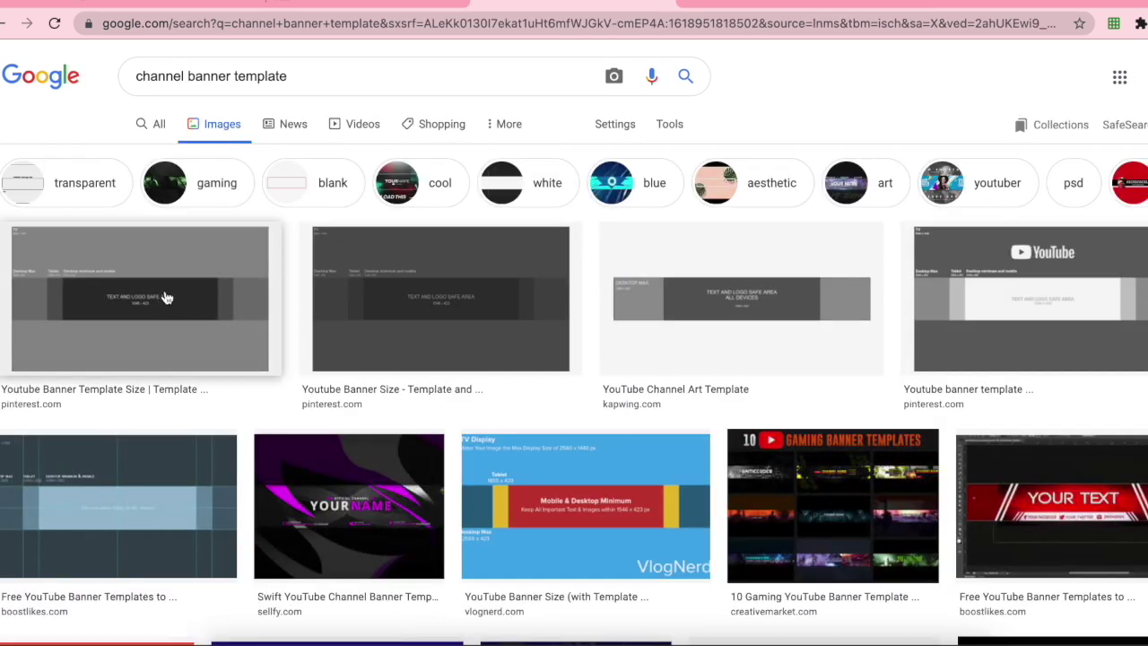
Open the gray 2560 × 1440 YouTube banner template image and save it to Downloads as "channel banner template"
left_click(183, 298)
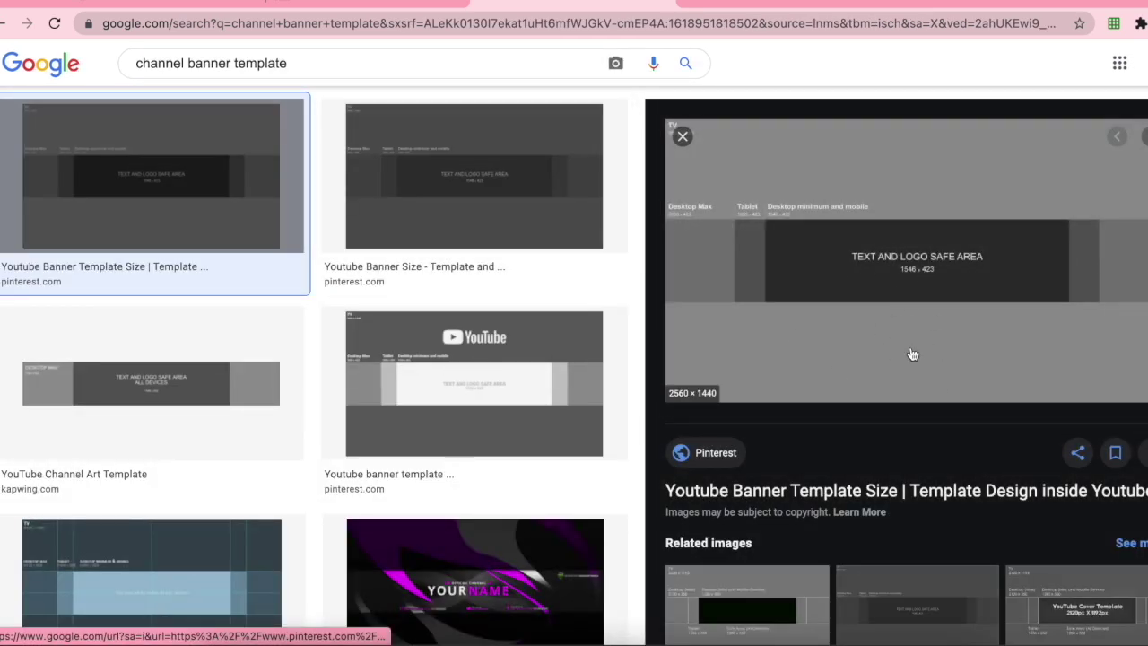
right_click(863, 264)
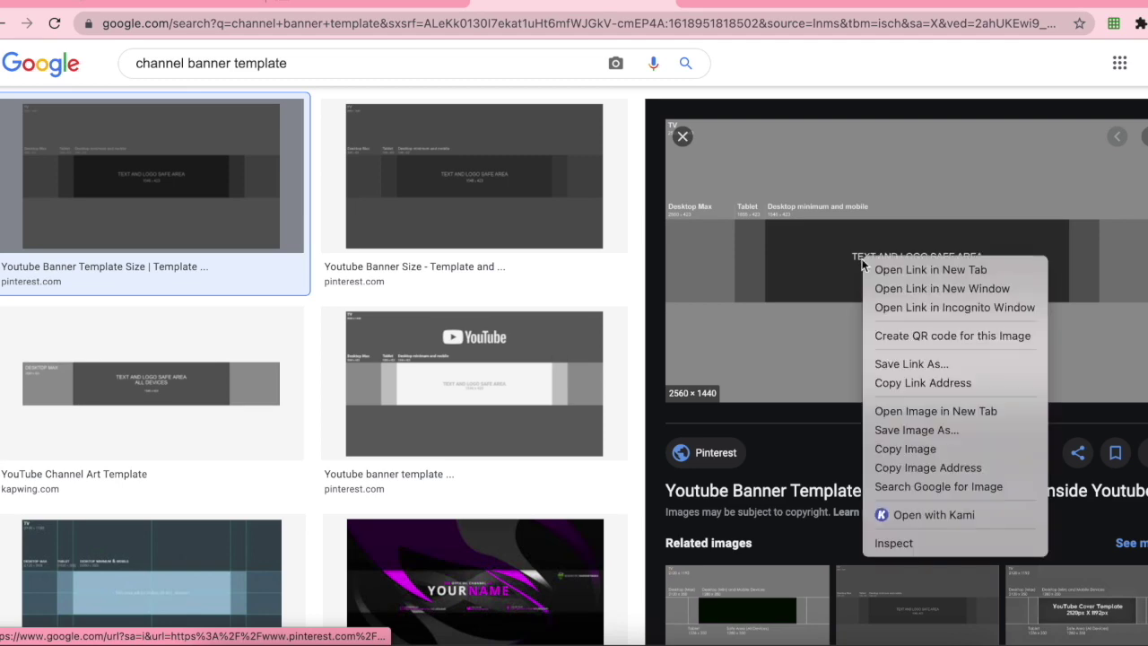
left_click(921, 429)
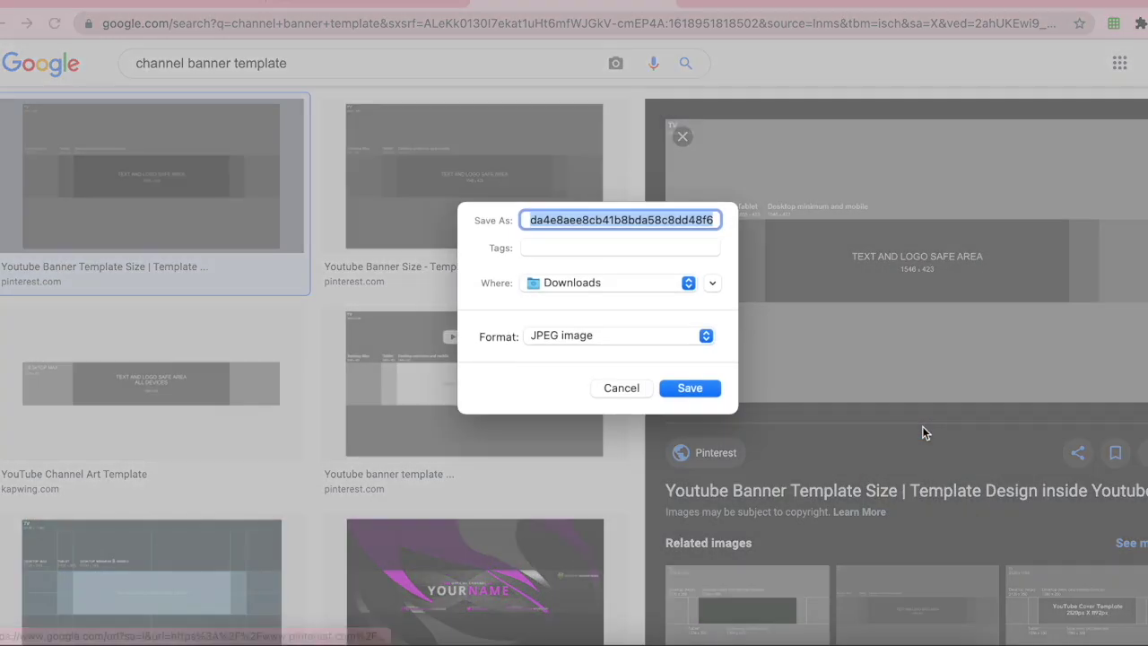
type("ch")
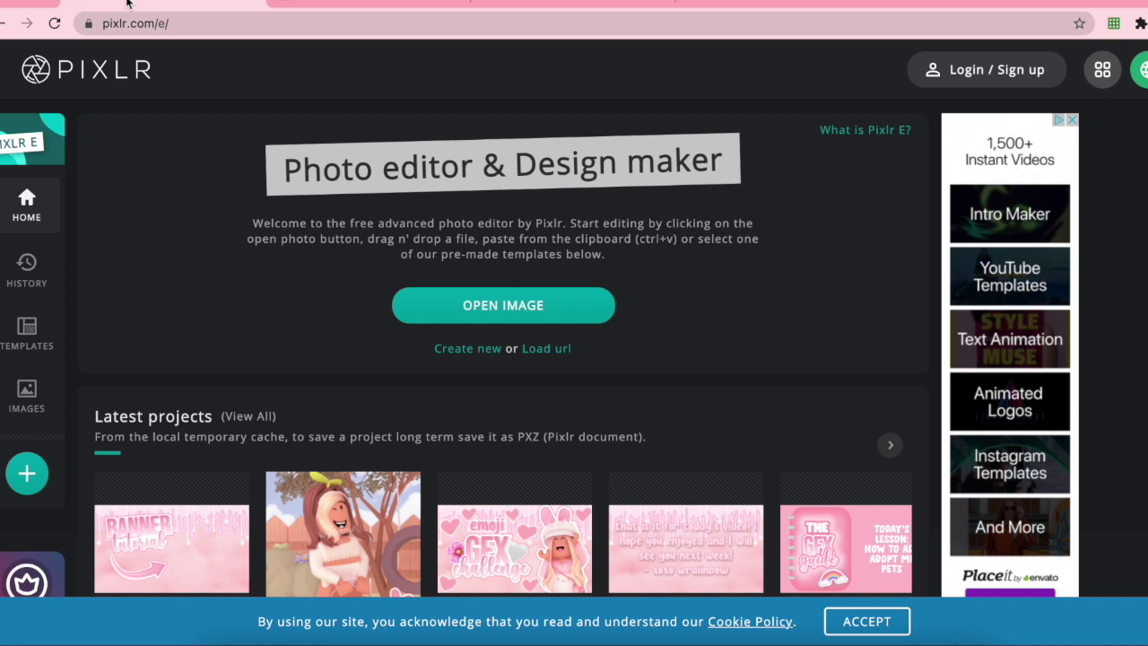
In Pixlr E, open channel banner template.jpeg at its original size of max 2560 px
left_click(27, 474)
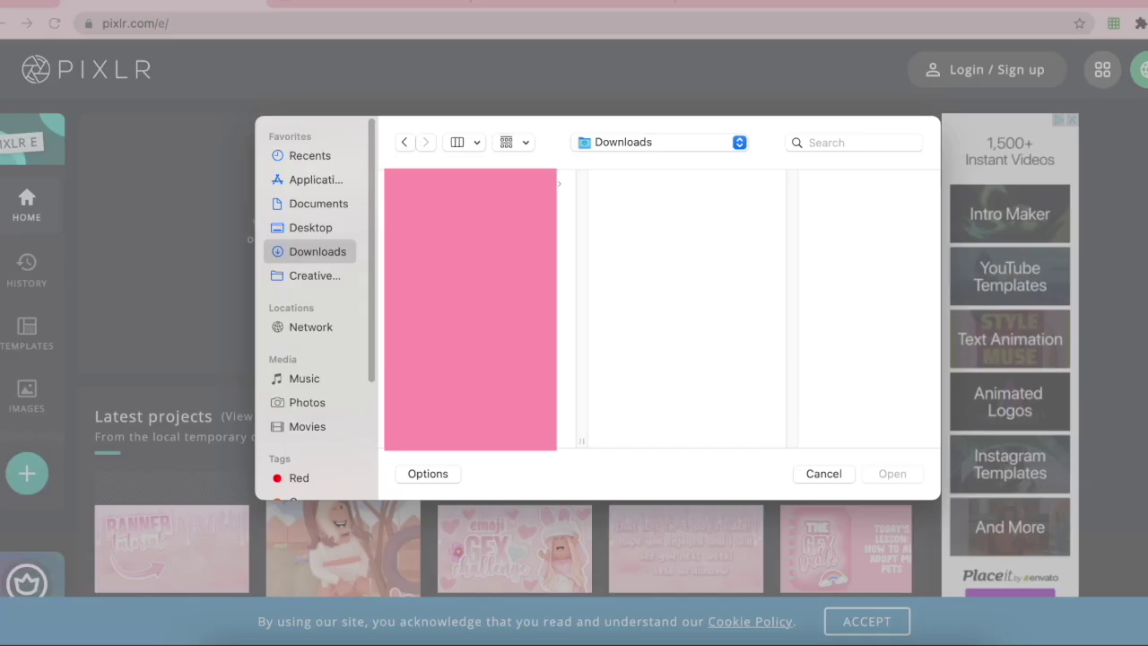
left_click(475, 279)
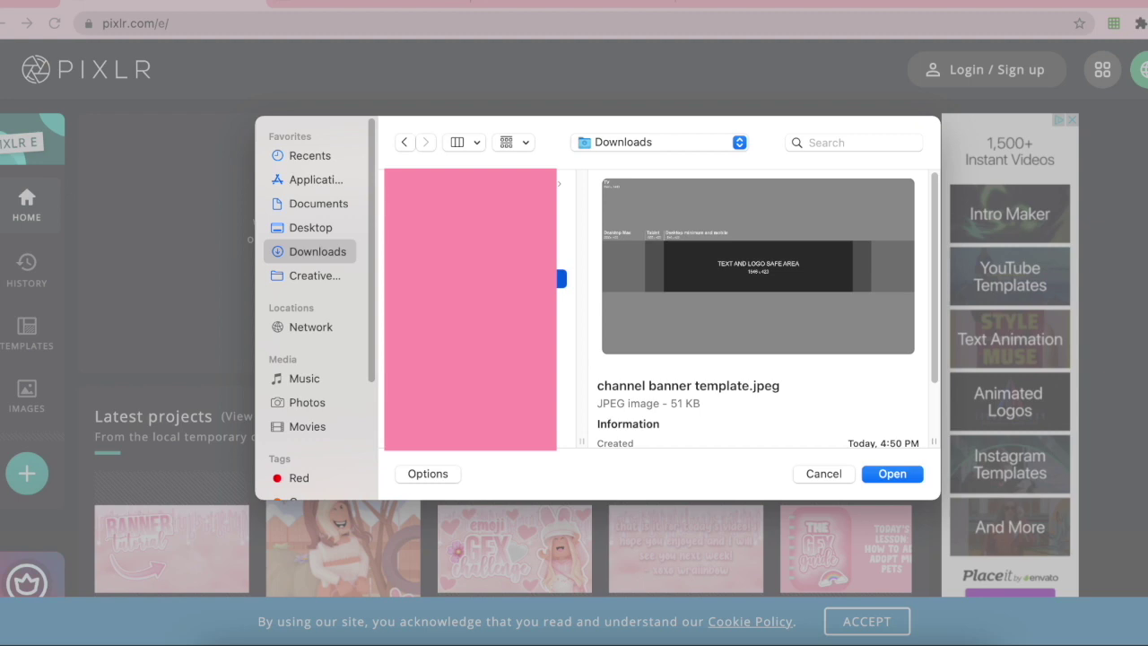
left_click(893, 475)
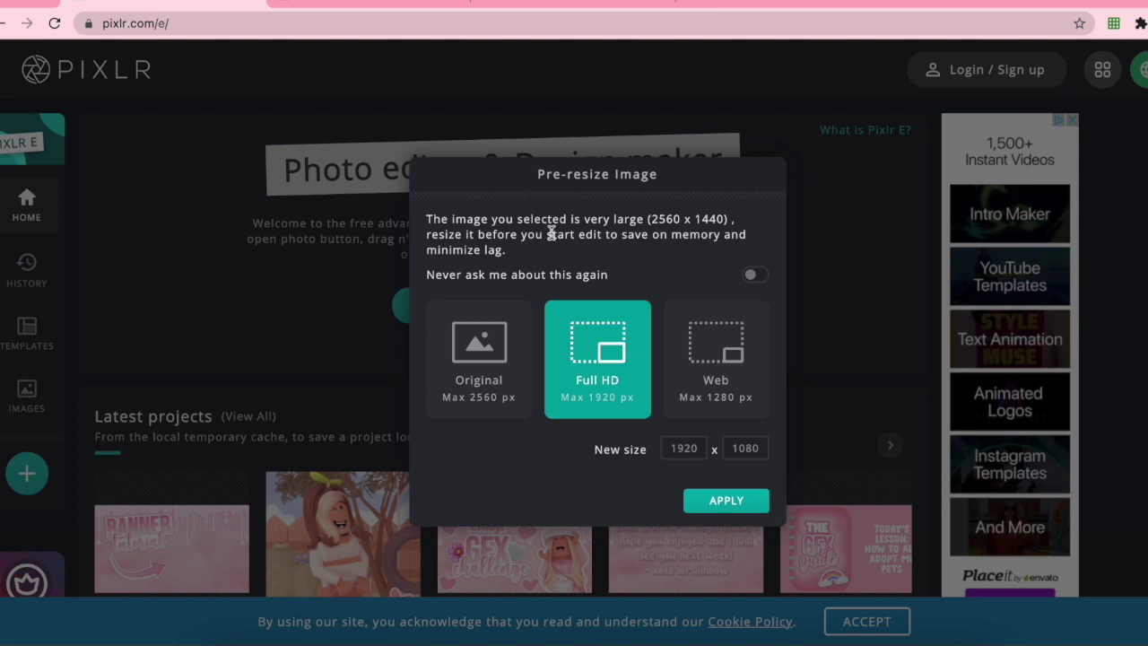
left_click(473, 318)
left_click(709, 496)
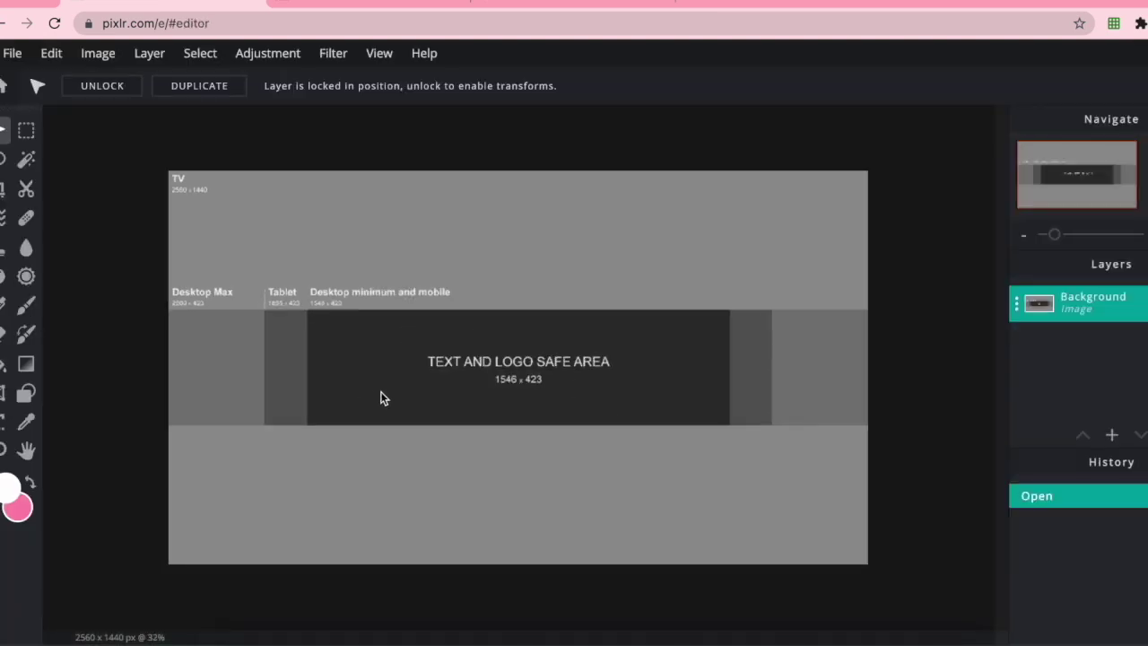